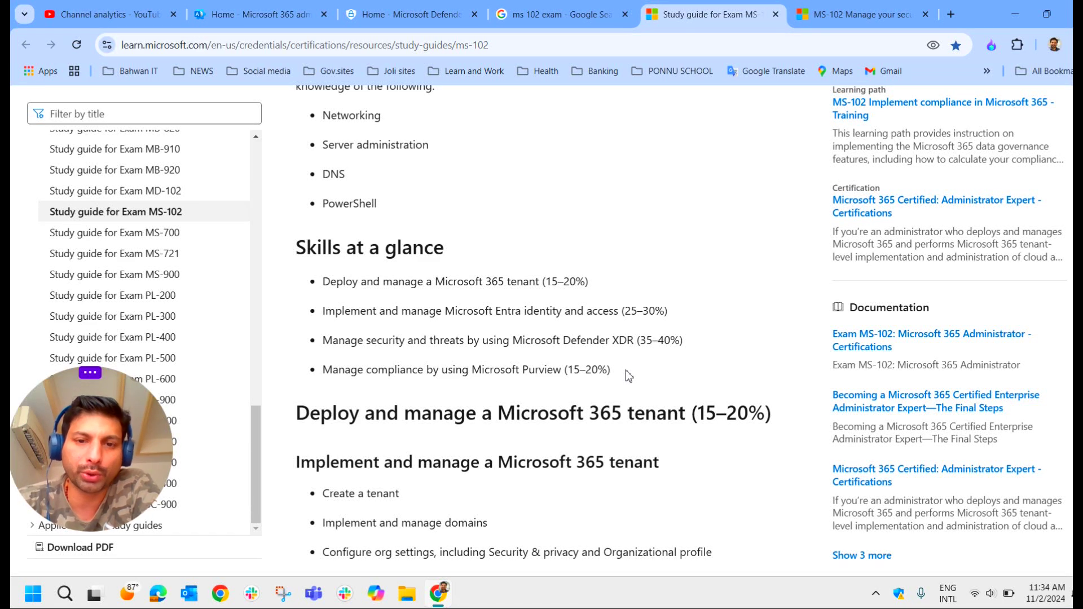
# Step: Review the Skills at a glance section of the MS-102 study guide, highlighting its tenant, Entra identity and Defender XDR topics
pyautogui.moveTo(610, 371); pyautogui.dragTo(300, 250)
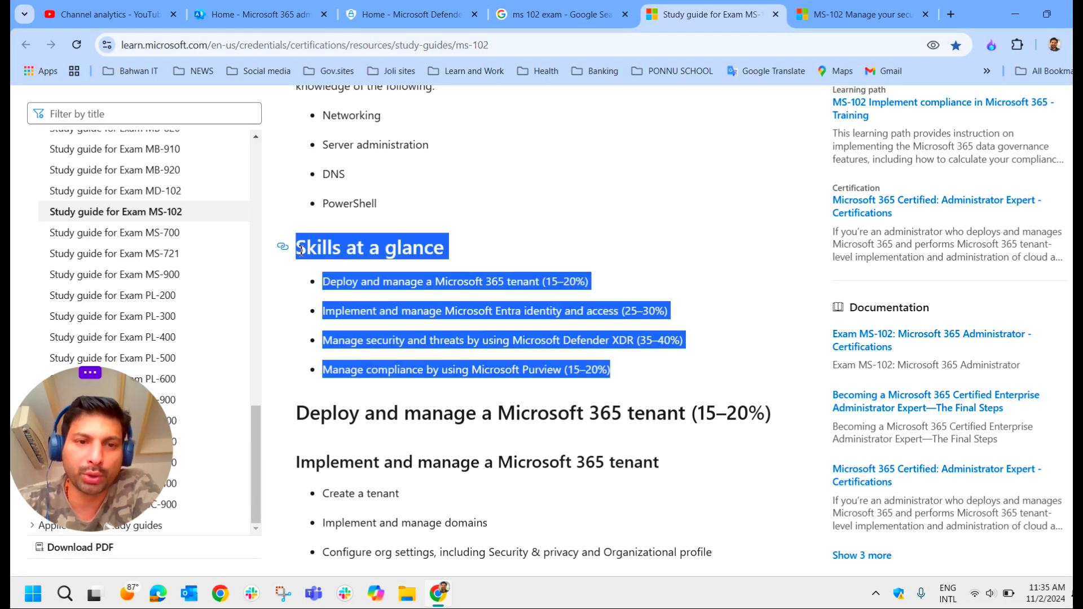
pyautogui.click(627, 309)
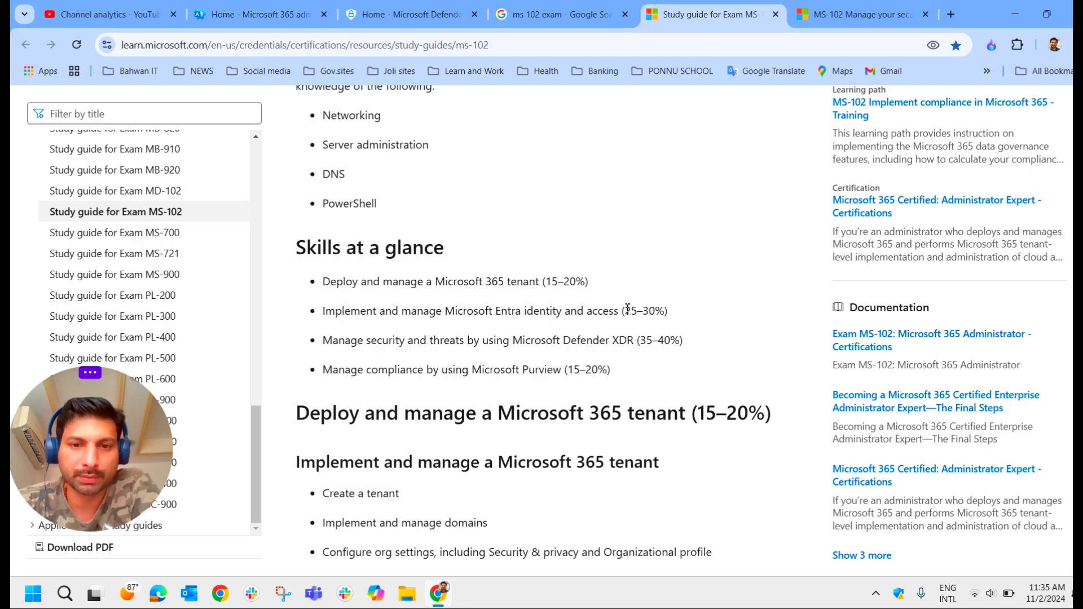
pyautogui.moveTo(590, 282); pyautogui.dragTo(327, 287)
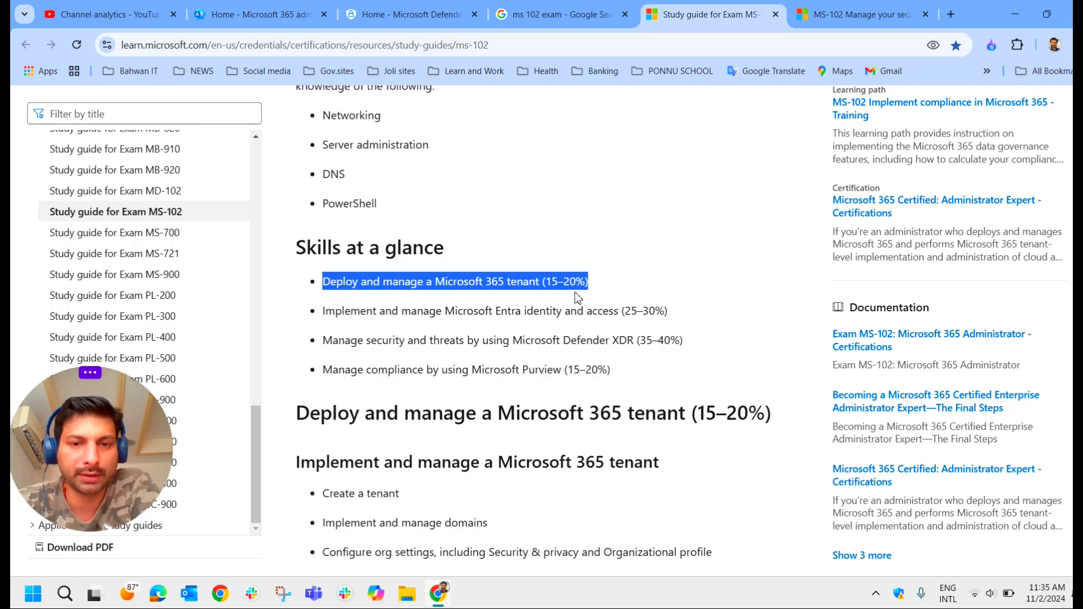
pyautogui.click(594, 289)
pyautogui.moveTo(595, 290); pyautogui.dragTo(327, 283)
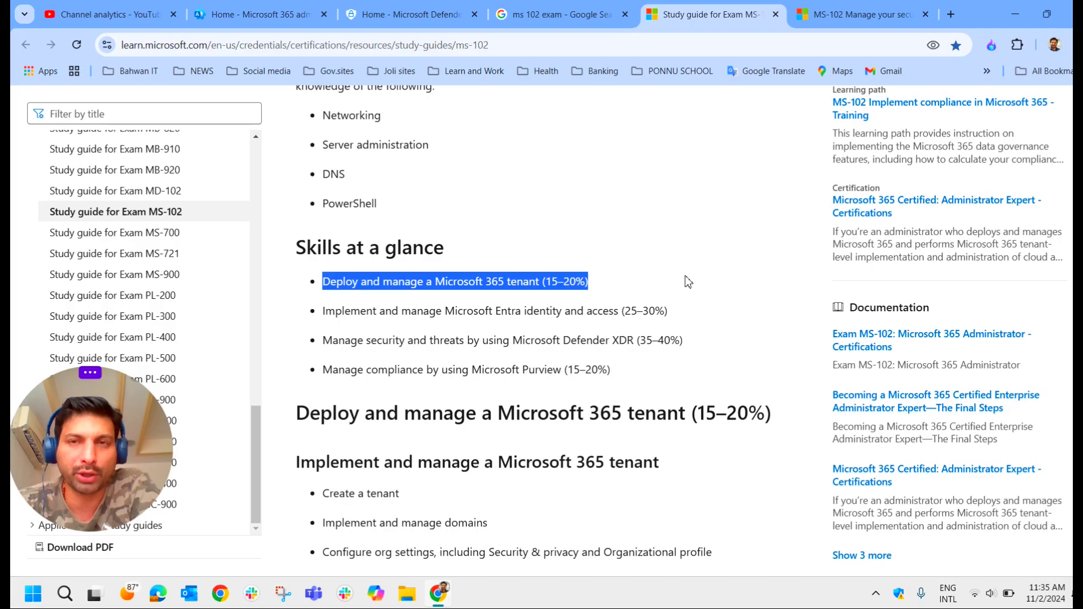
pyautogui.moveTo(670, 314); pyautogui.dragTo(319, 314)
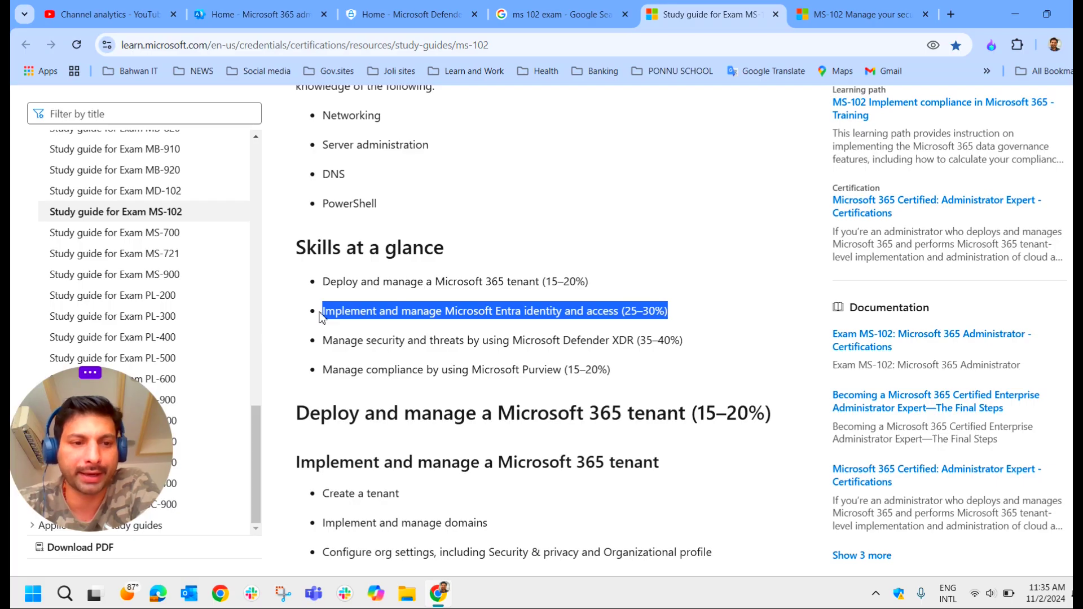
pyautogui.click(497, 313)
pyautogui.moveTo(445, 312); pyautogui.dragTo(562, 316)
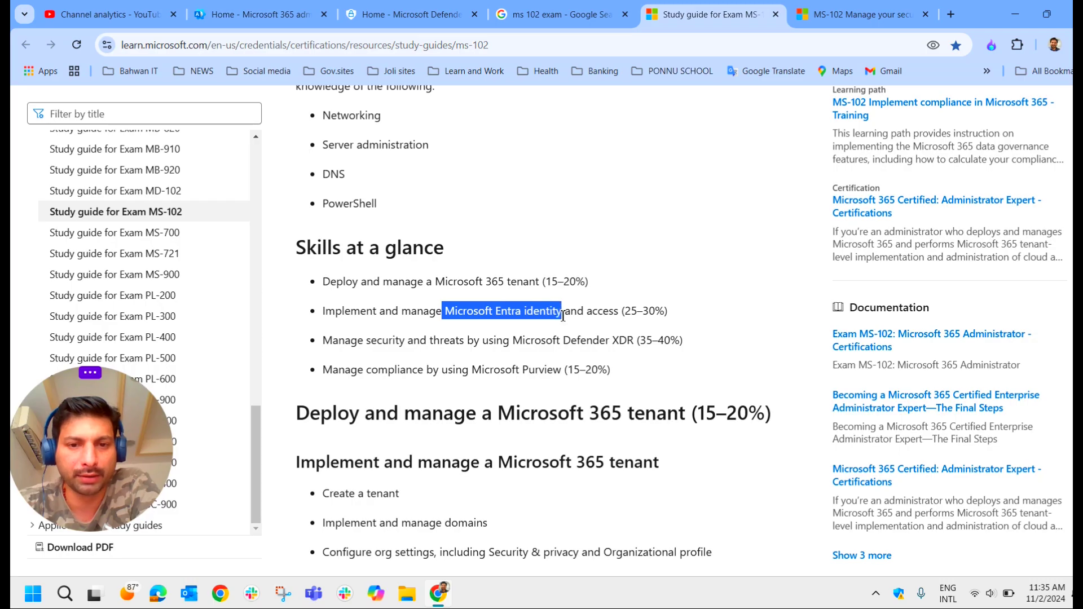
pyautogui.click(628, 334)
pyautogui.moveTo(684, 340); pyautogui.dragTo(324, 346)
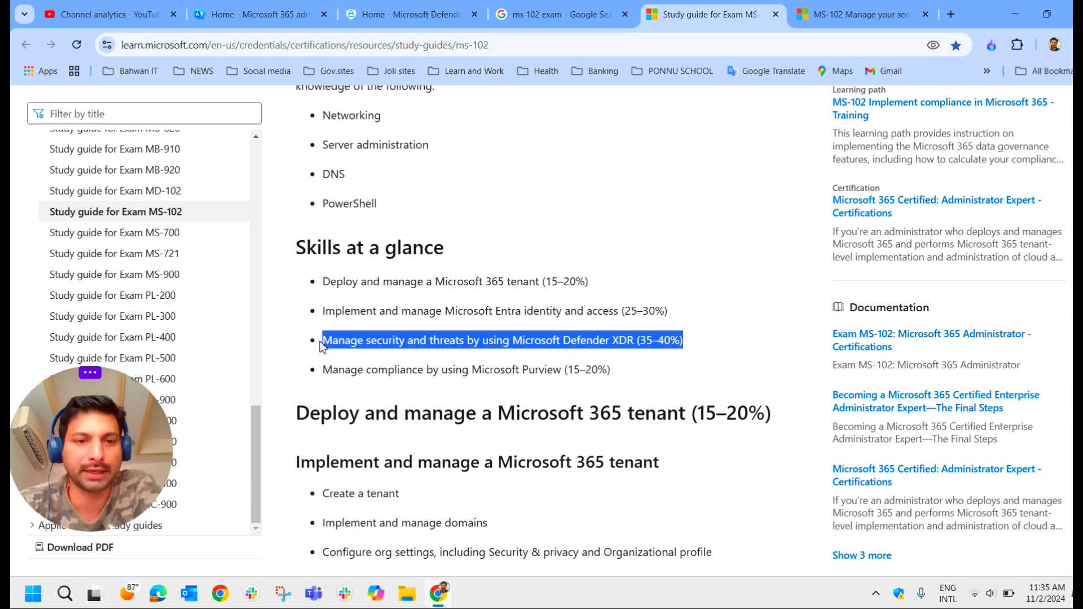
pyautogui.click(674, 311)
pyautogui.moveTo(675, 313); pyautogui.dragTo(323, 312)
pyautogui.click(552, 357)
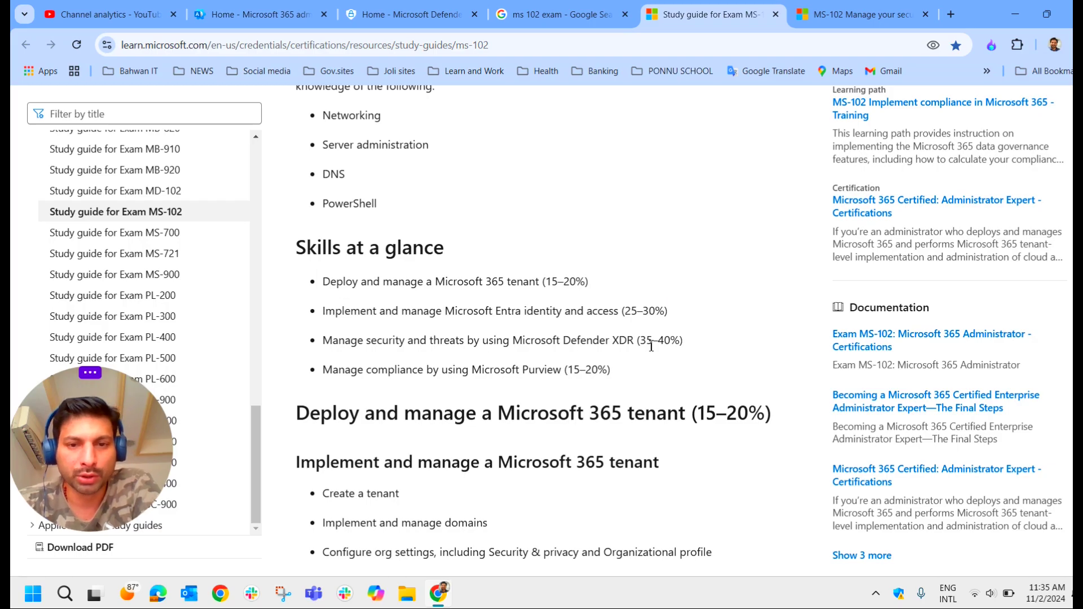
pyautogui.moveTo(686, 344); pyautogui.dragTo(326, 342)
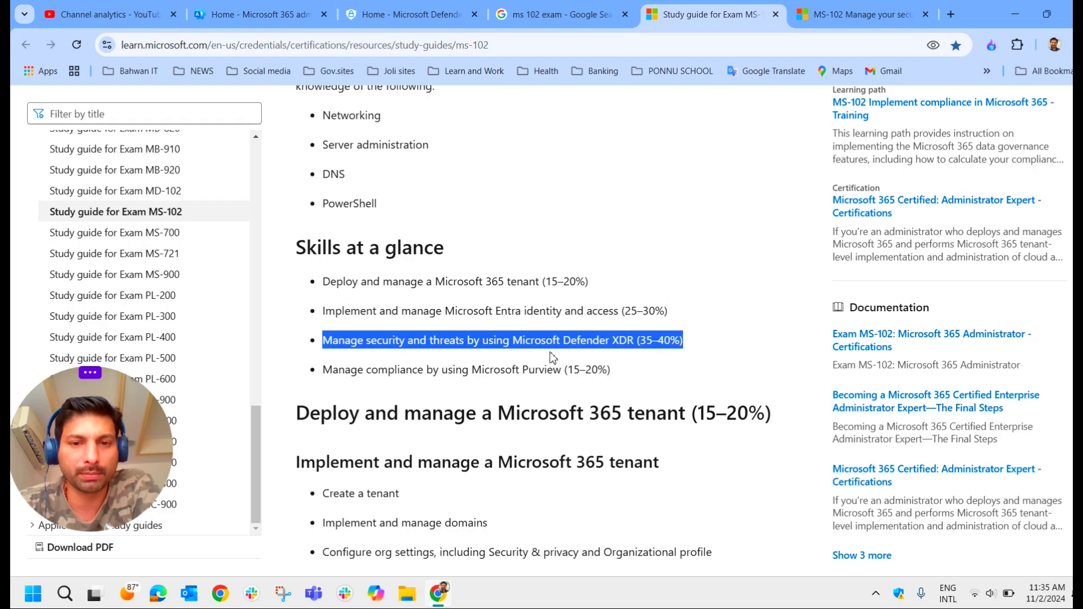
# Step: Look through the modules in the MS-102 learning path on managing security services in Microsoft 365 Defender
pyautogui.hotkey('ctrl', 'Tab')
pyautogui.scroll(3, 561, 303)
pyautogui.scroll(-3, 561, 302)
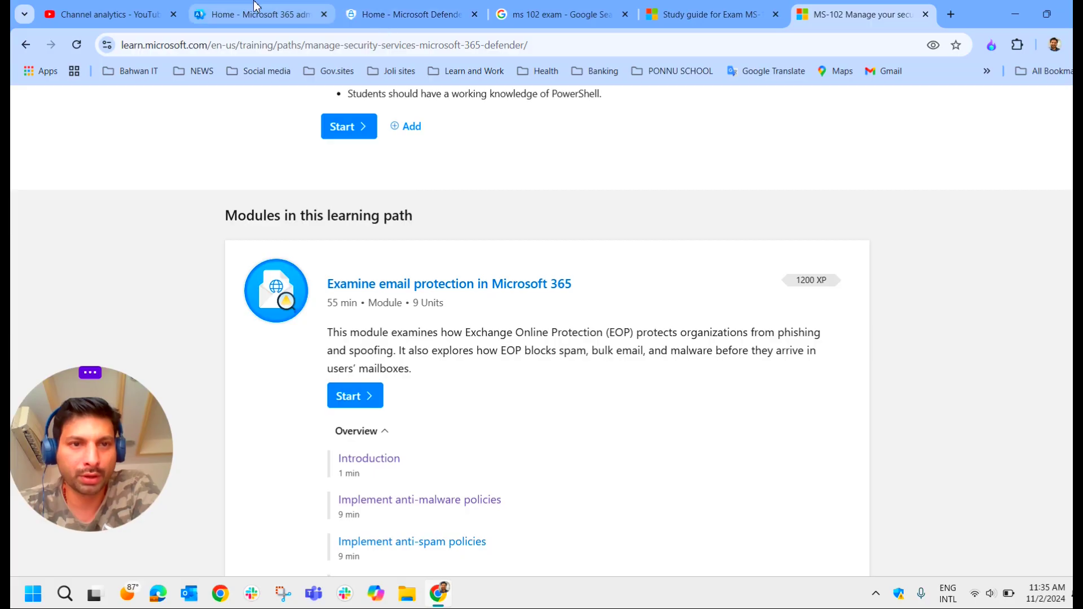
# Step: Switch to the Microsoft 365 admin center and open the Security admin center
pyautogui.click(257, 14)
pyautogui.moveTo(90, 474); pyautogui.dragTo(943, 541)
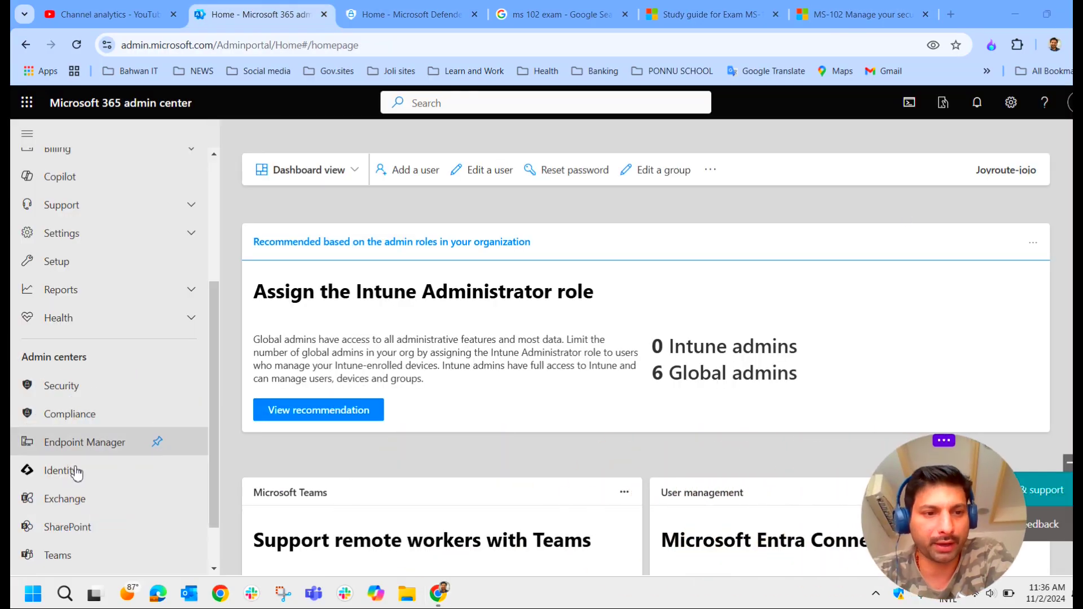
pyautogui.click(78, 398)
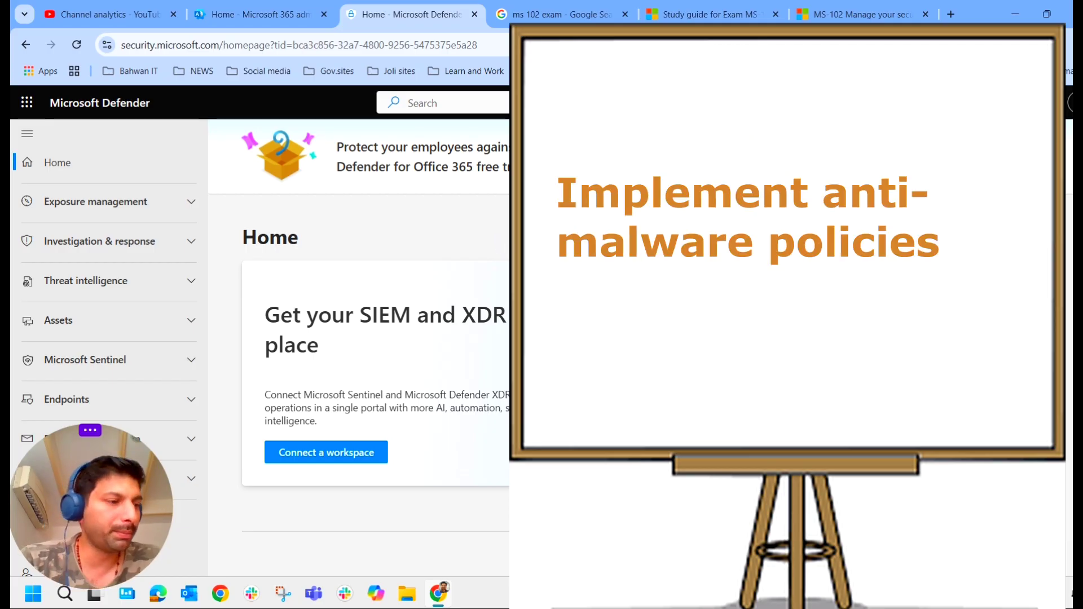
# Step: Open the Anti-malware page among the threat policies under Email & collaboration policies and rules
pyautogui.moveTo(86, 493); pyautogui.dragTo(87, 515)
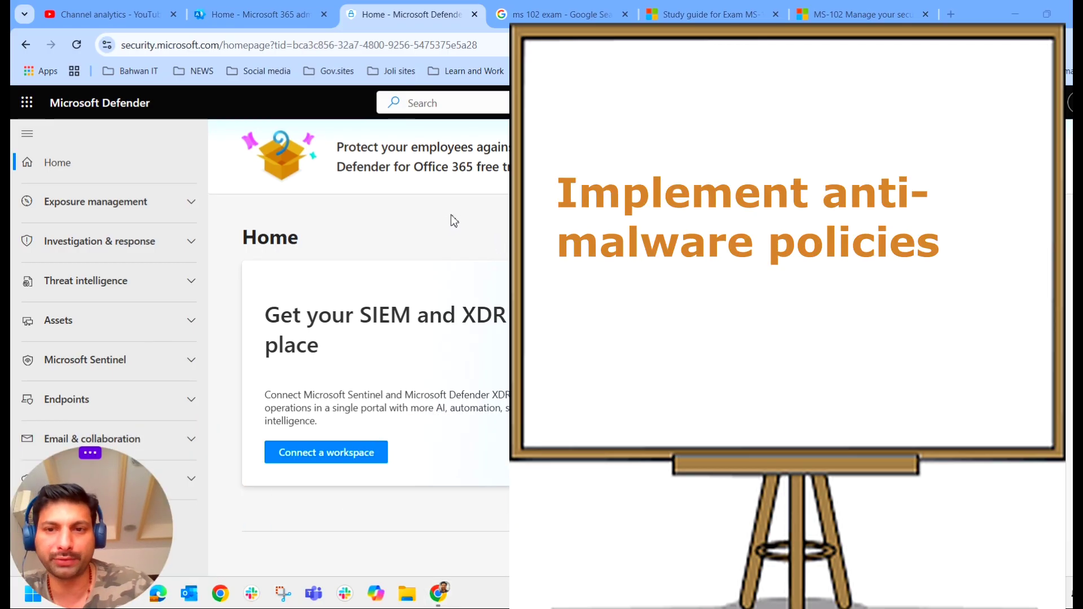
pyautogui.scroll(-2, 141, 310)
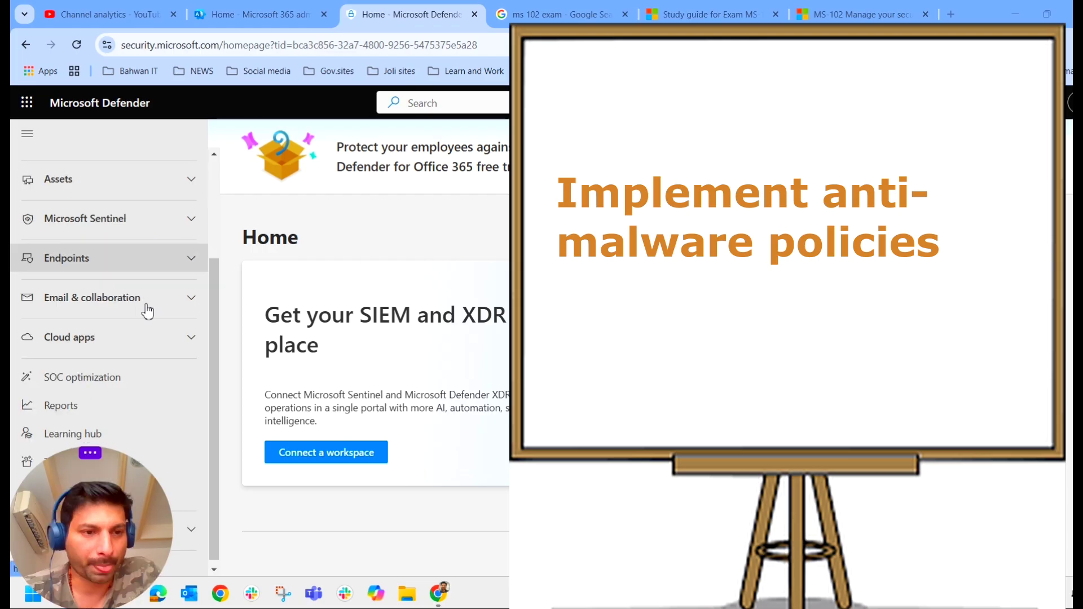
pyautogui.click(181, 311)
pyautogui.moveTo(102, 510); pyautogui.dragTo(248, 499)
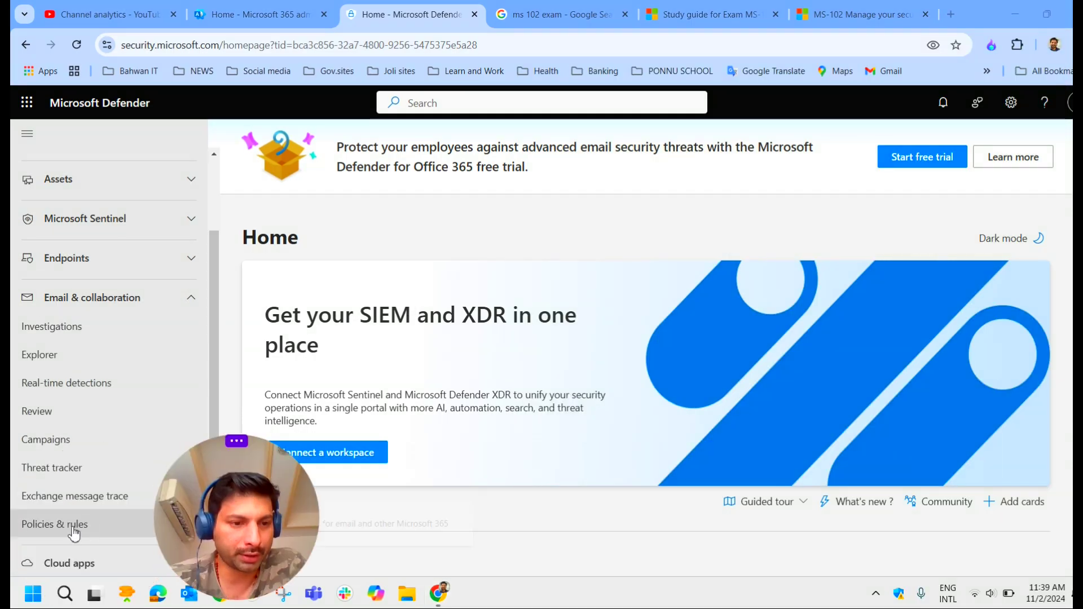
pyautogui.click(106, 529)
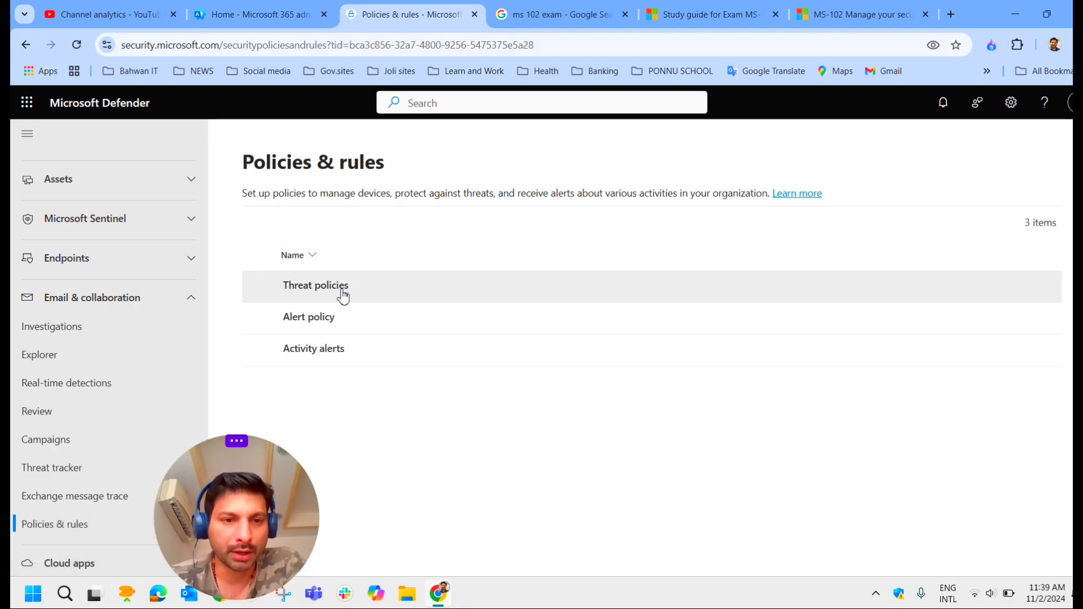
pyautogui.click(378, 292)
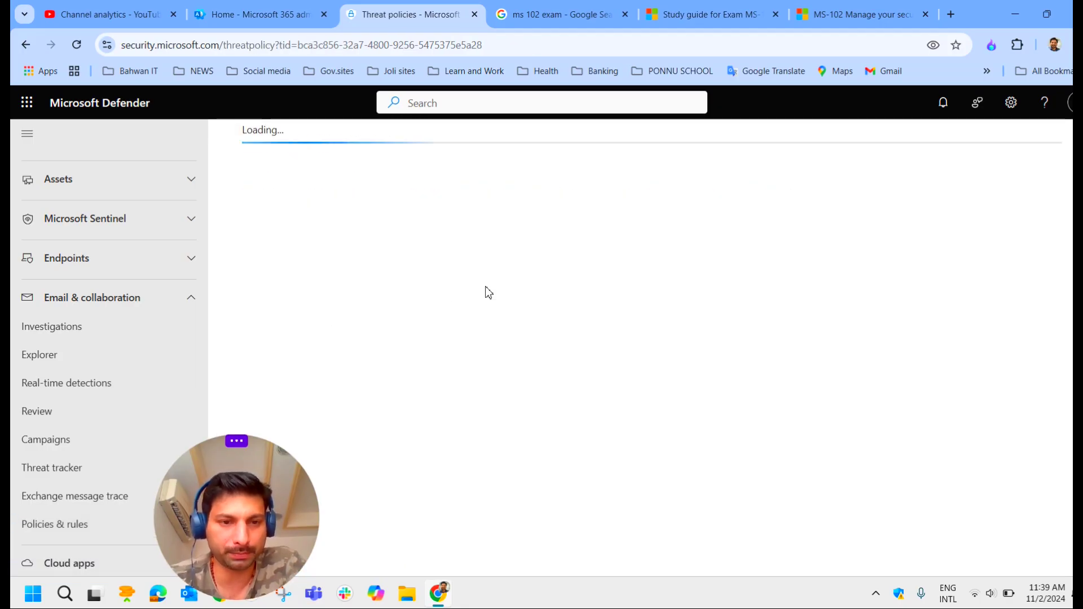
pyautogui.moveTo(253, 478); pyautogui.dragTo(138, 436)
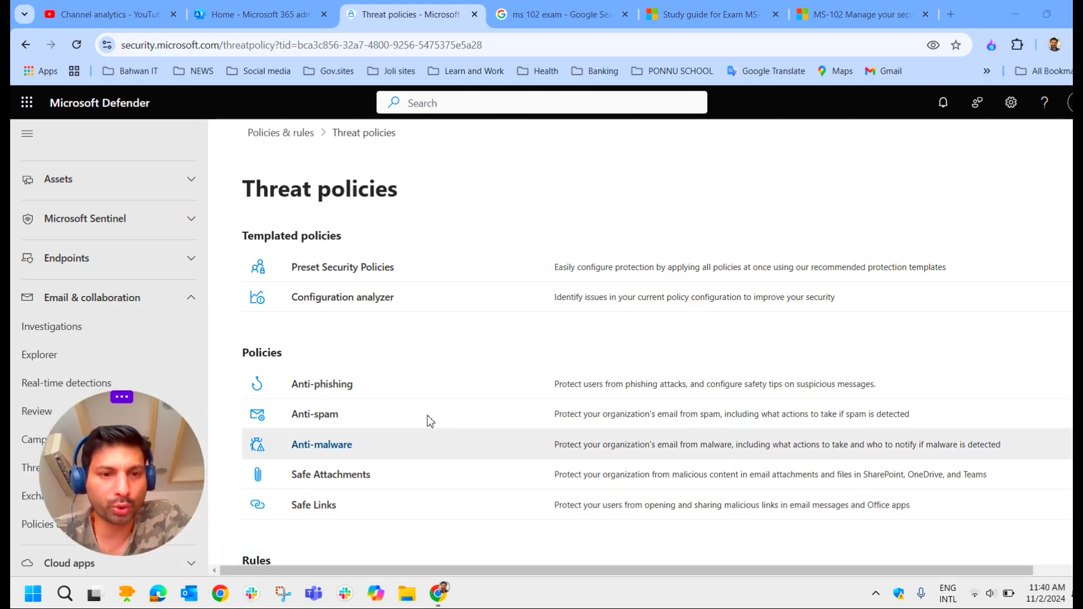
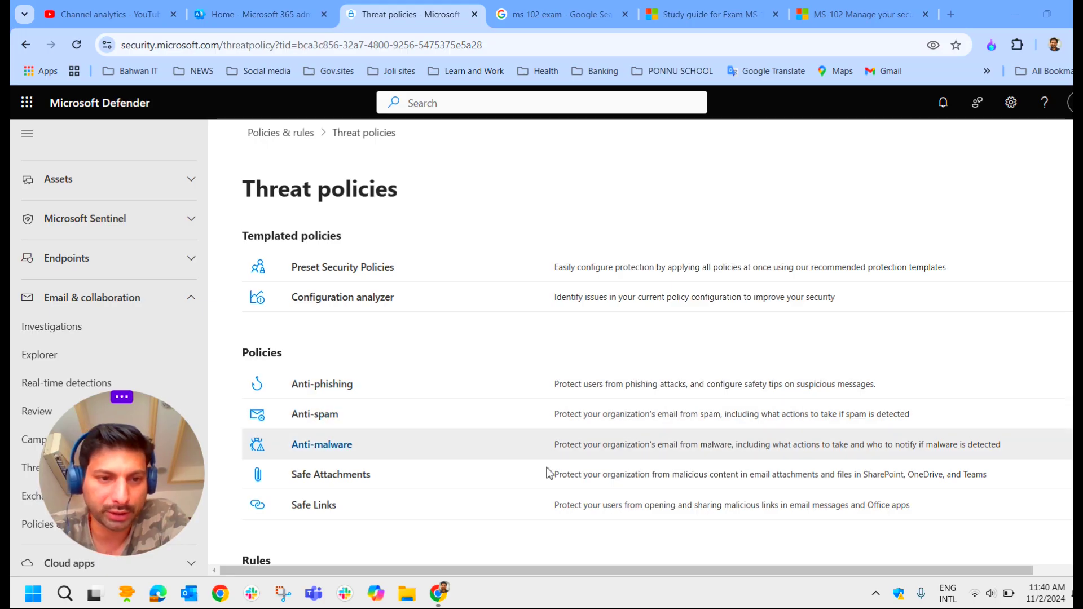
pyautogui.click(340, 448)
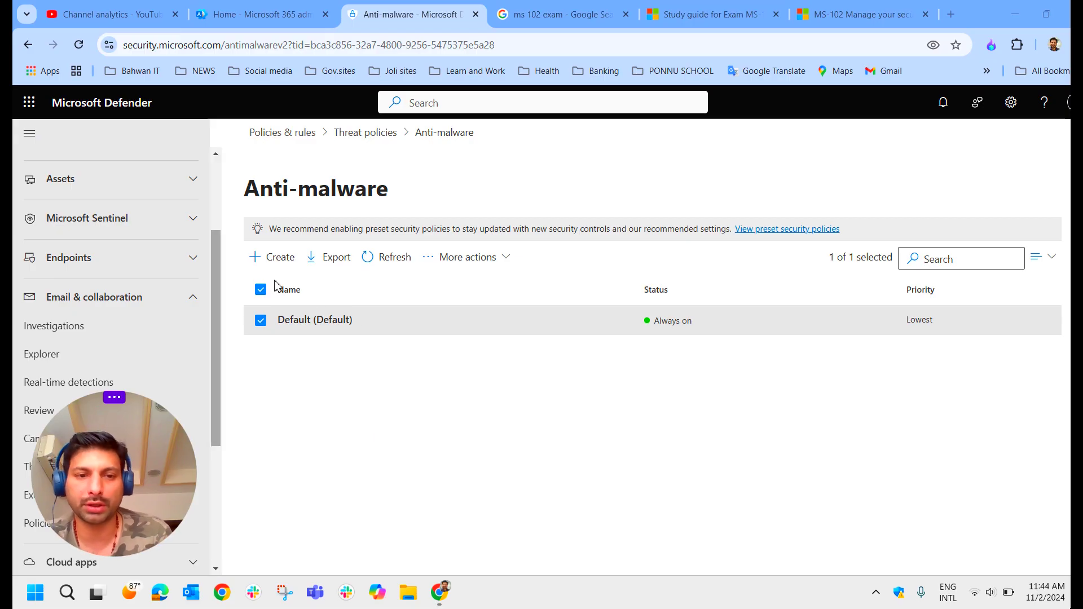
# Step: View the additional actions offered for the selected Default anti-malware policy, then clear the selection
pyautogui.click(335, 333)
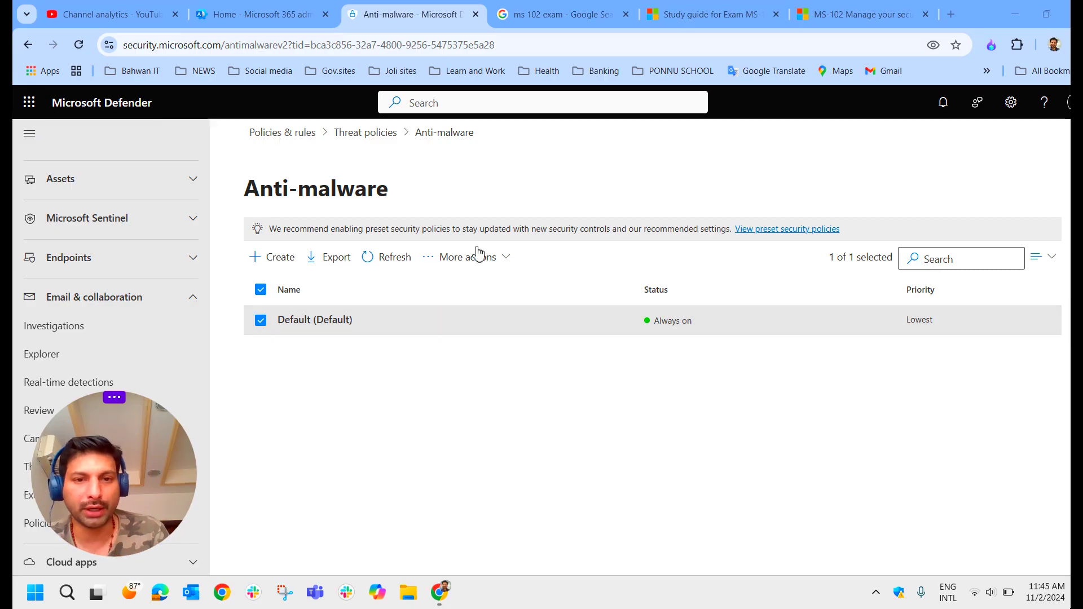
pyautogui.click(511, 265)
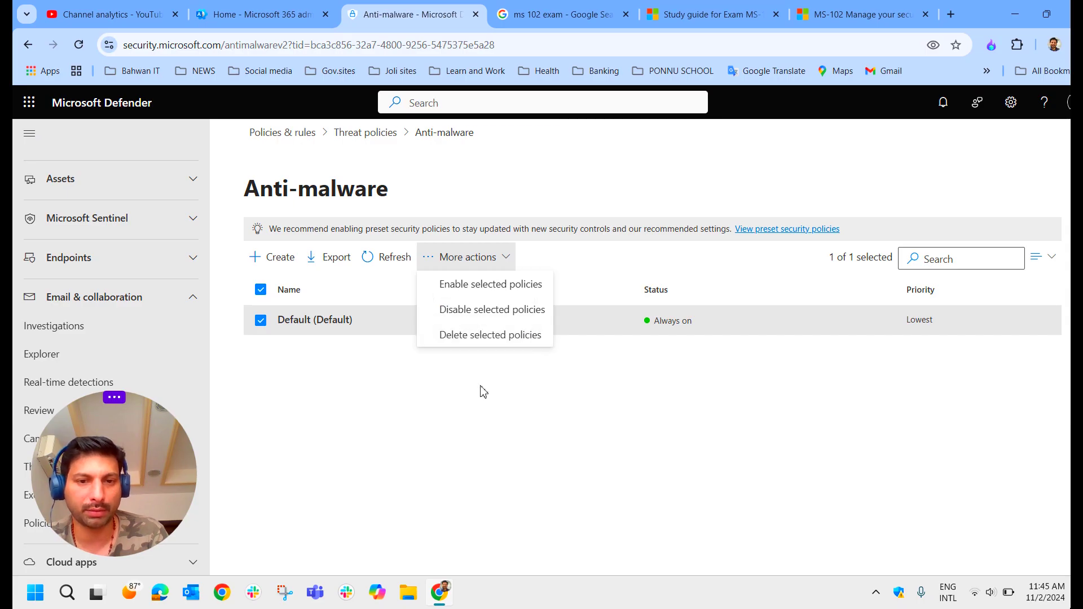
pyautogui.click(367, 376)
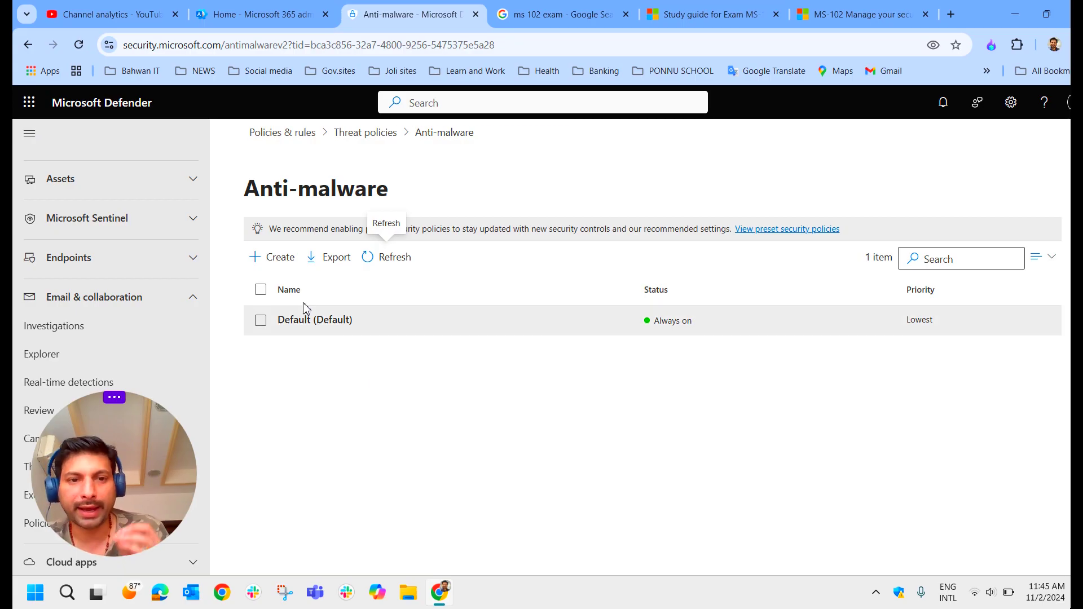
pyautogui.click(288, 265)
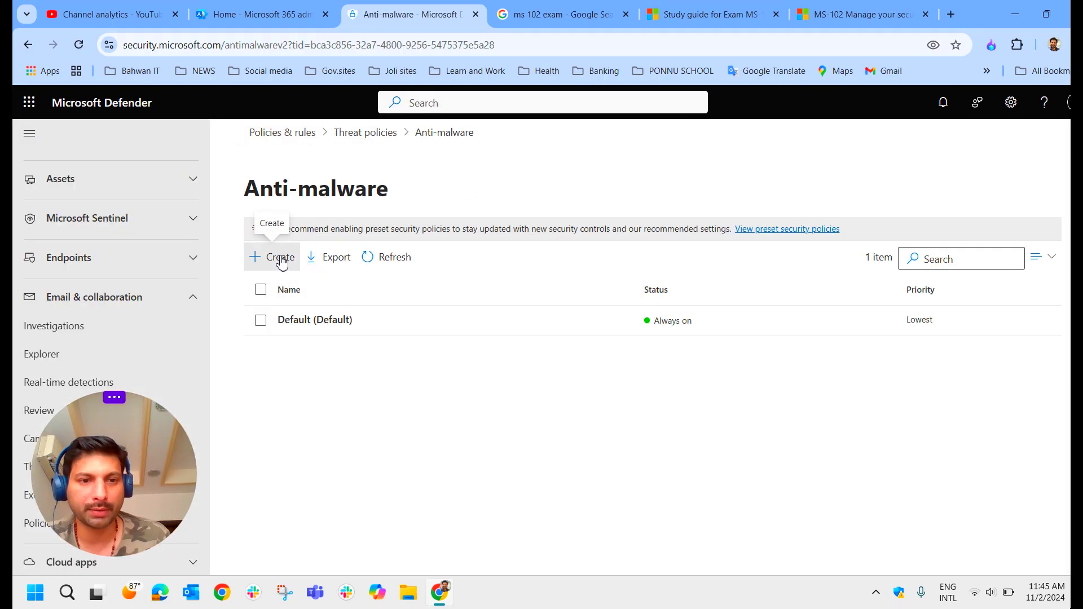
pyautogui.click(282, 261)
pyautogui.click(1044, 555)
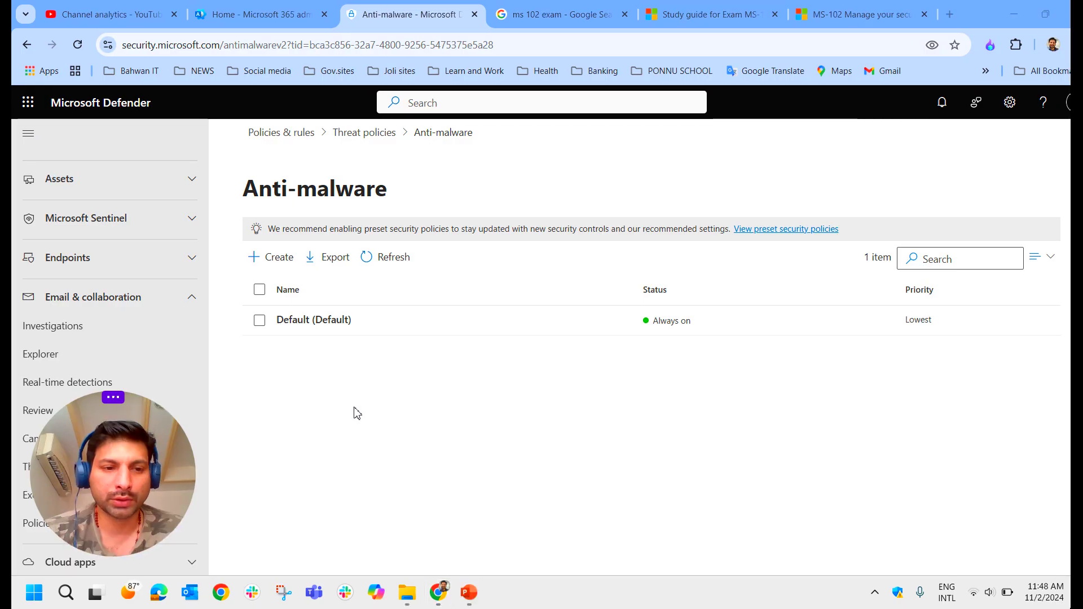
# Step: Switch to PowerPoint and start the slide show on the anti-malware pipeline, bringing in the organization graphic
pyautogui.click(470, 592)
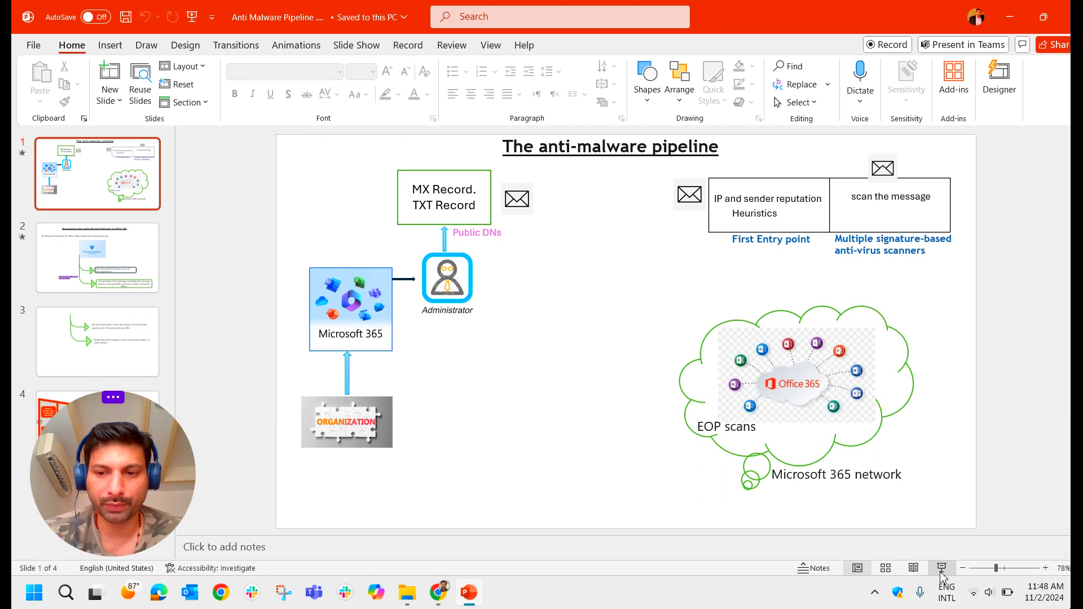
pyautogui.press('F5')
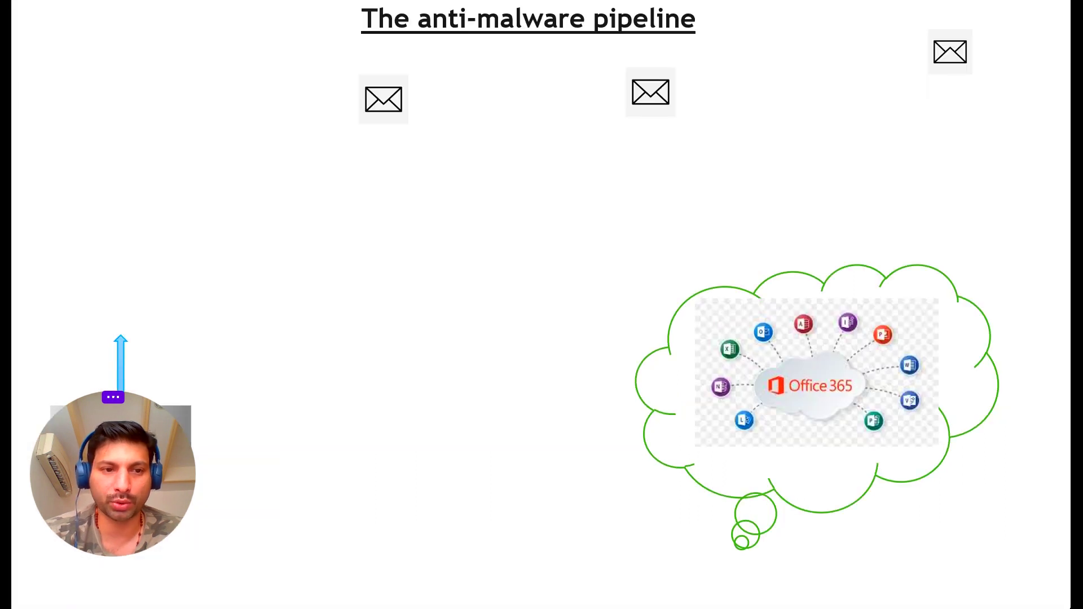
pyautogui.moveTo(125, 470); pyautogui.dragTo(36, 505)
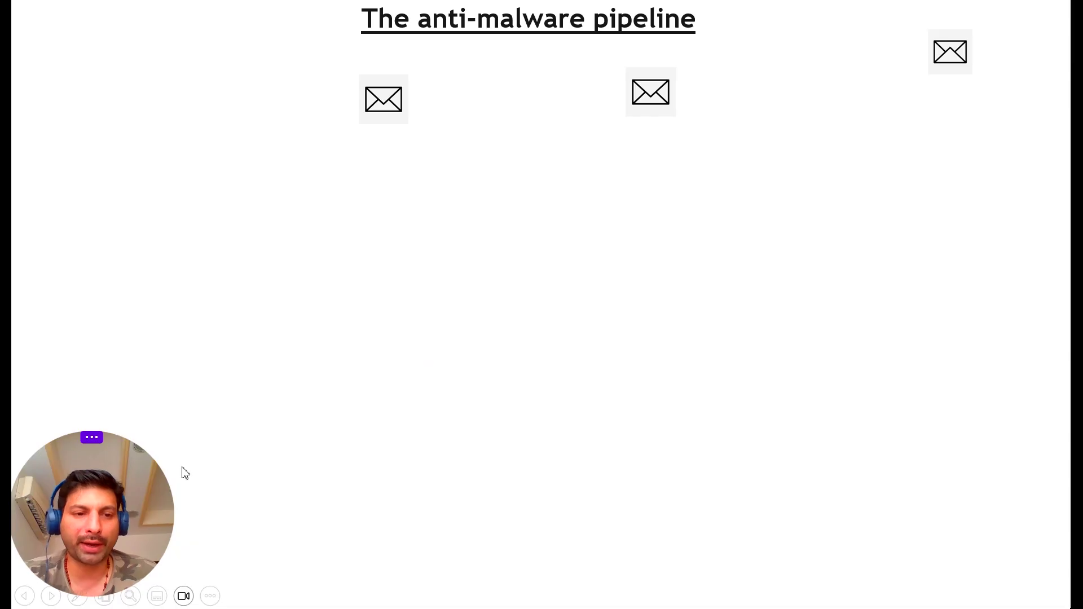
pyautogui.moveTo(169, 499); pyautogui.dragTo(218, 510)
pyautogui.click(239, 317)
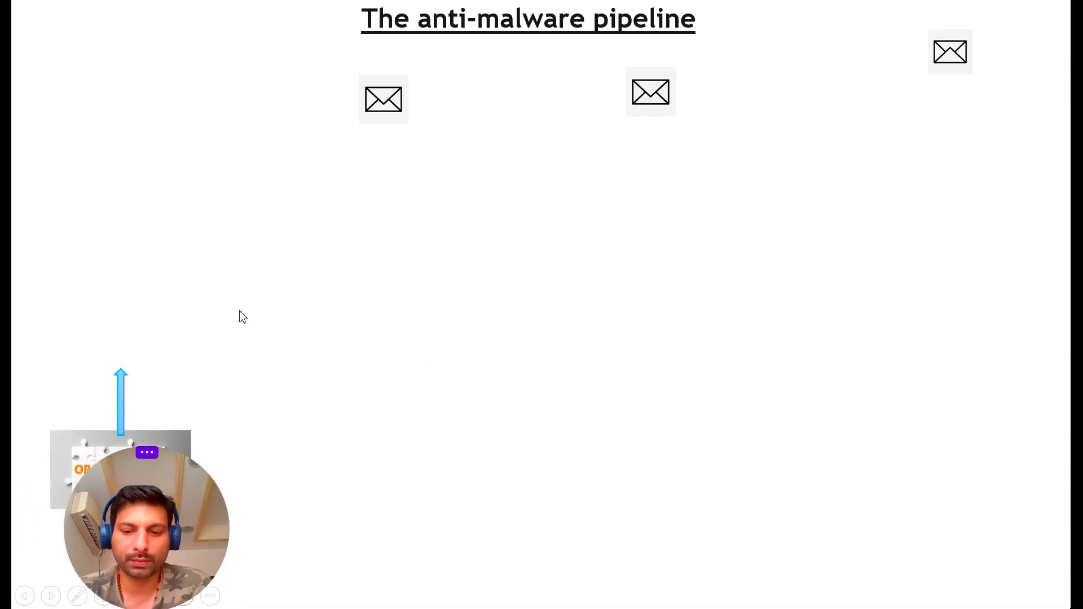
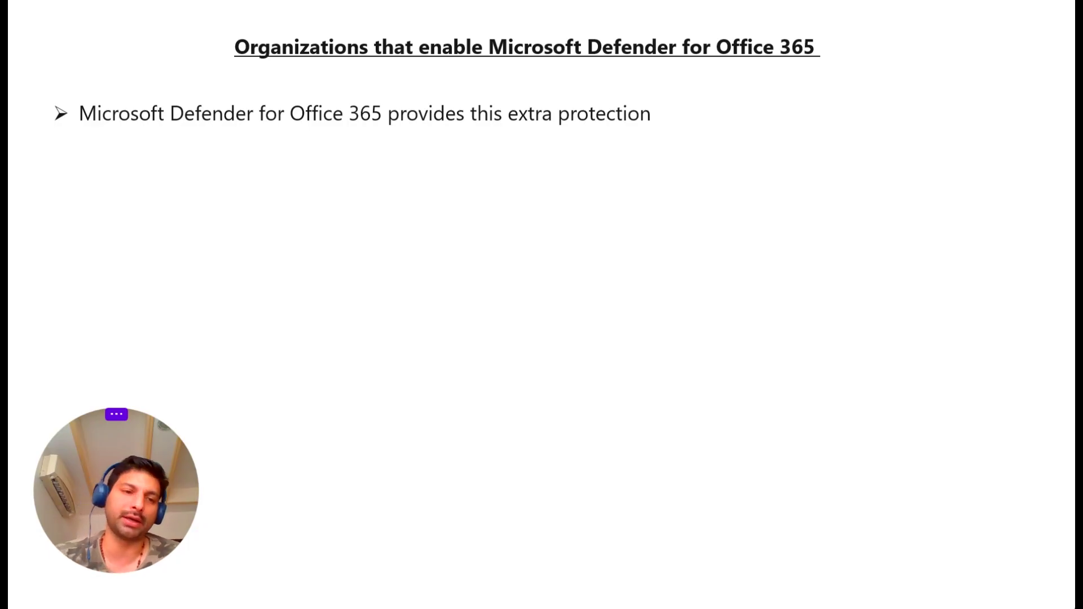
# Step: Return to Microsoft Defender in the browser and start a new anti-malware policy named Test Policy
pyautogui.hotkey('alt', 'Tab')
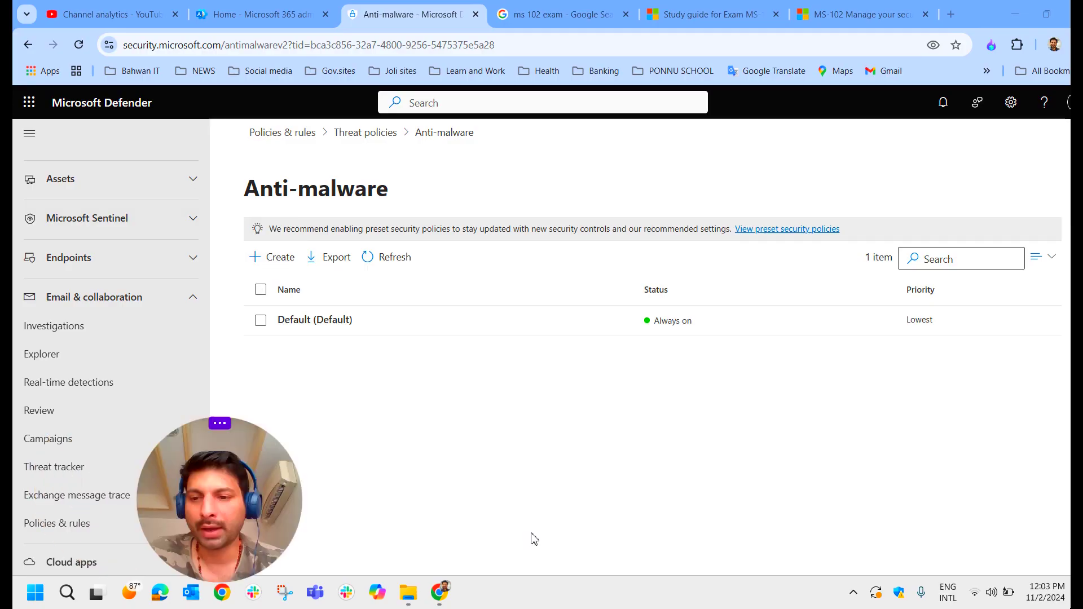
pyautogui.click(280, 265)
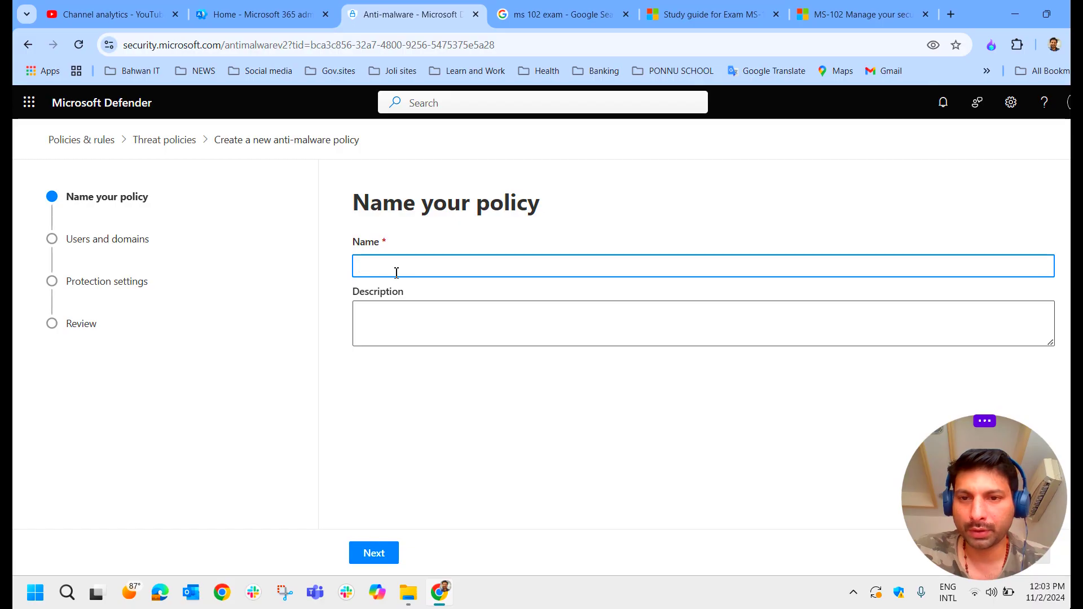
pyautogui.write('test')
pyautogui.press('BackSpace')
pyautogui.write('Test Policy')
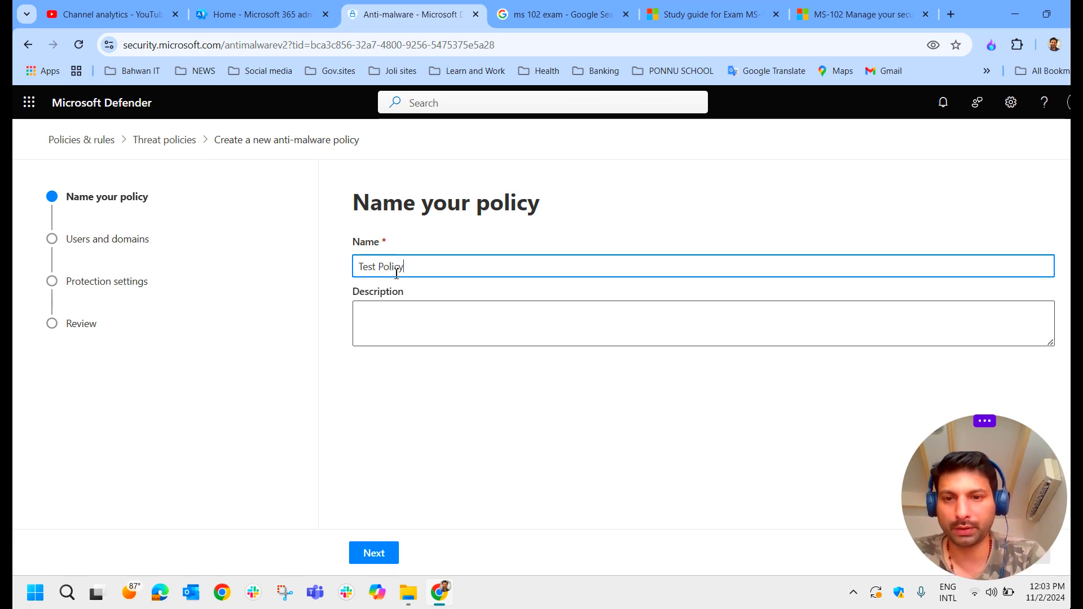
# Step: Enter Test Policy as the new policy's description as well and continue to the users and domains settings
pyautogui.press('Tab')
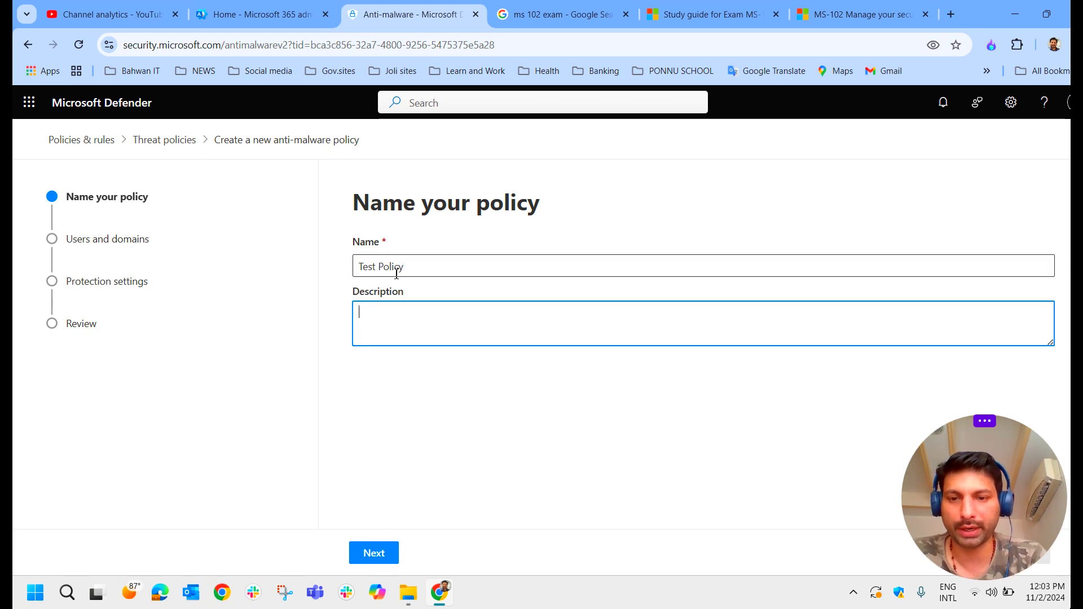
pyautogui.moveTo(396, 273); pyautogui.dragTo(247, 252)
pyautogui.hotkey('ctrl', 'c')
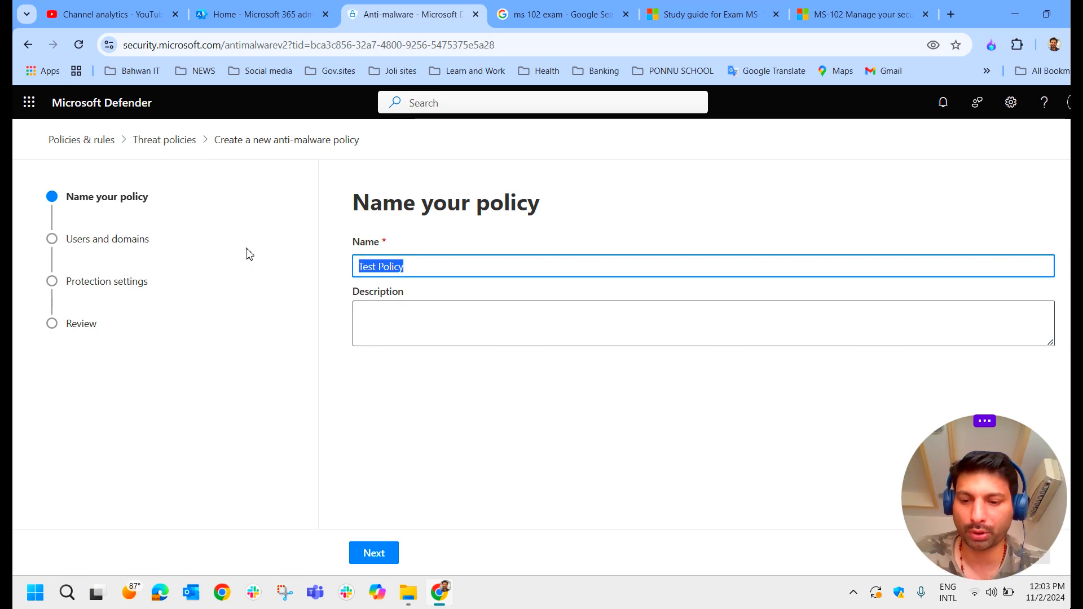
pyautogui.click(392, 310)
pyautogui.hotkey('ctrl', 'v')
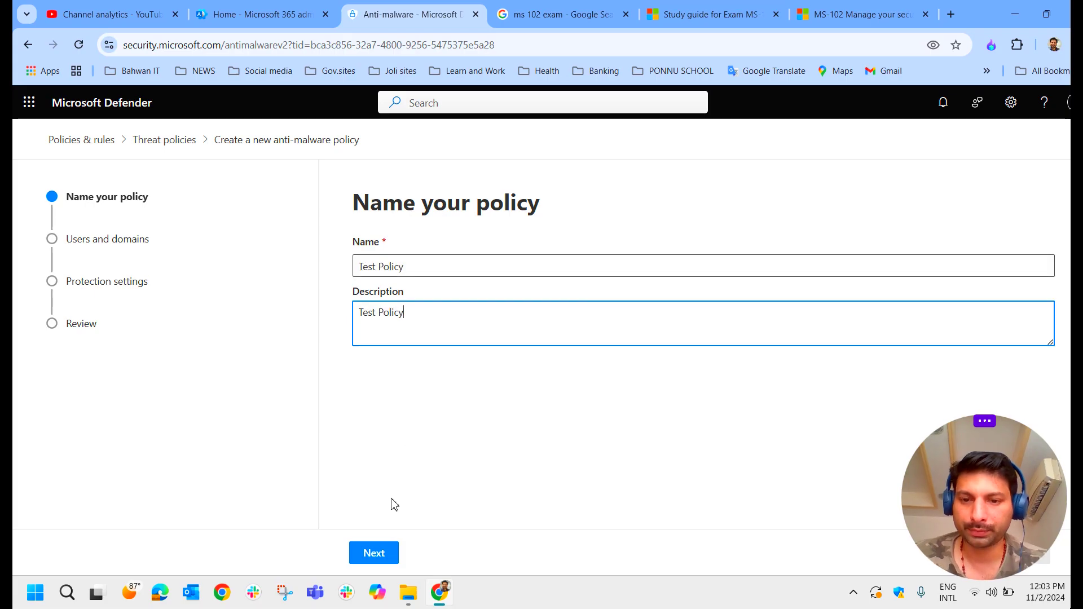
pyautogui.click(374, 552)
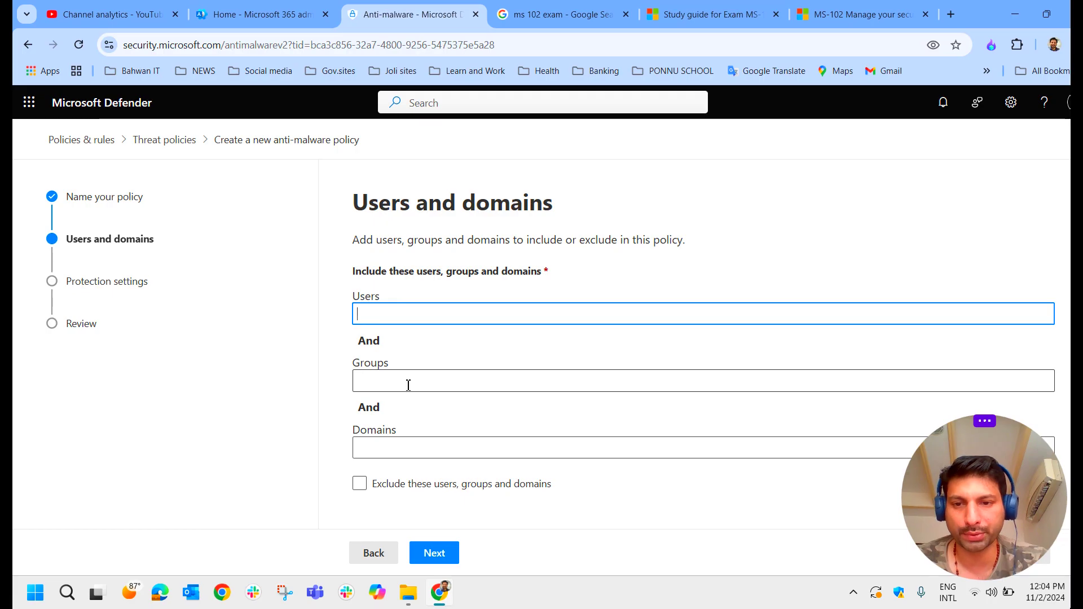
# Step: Include the domain gadinvilla.com in the scope of the new anti-malware policy
pyautogui.click(422, 450)
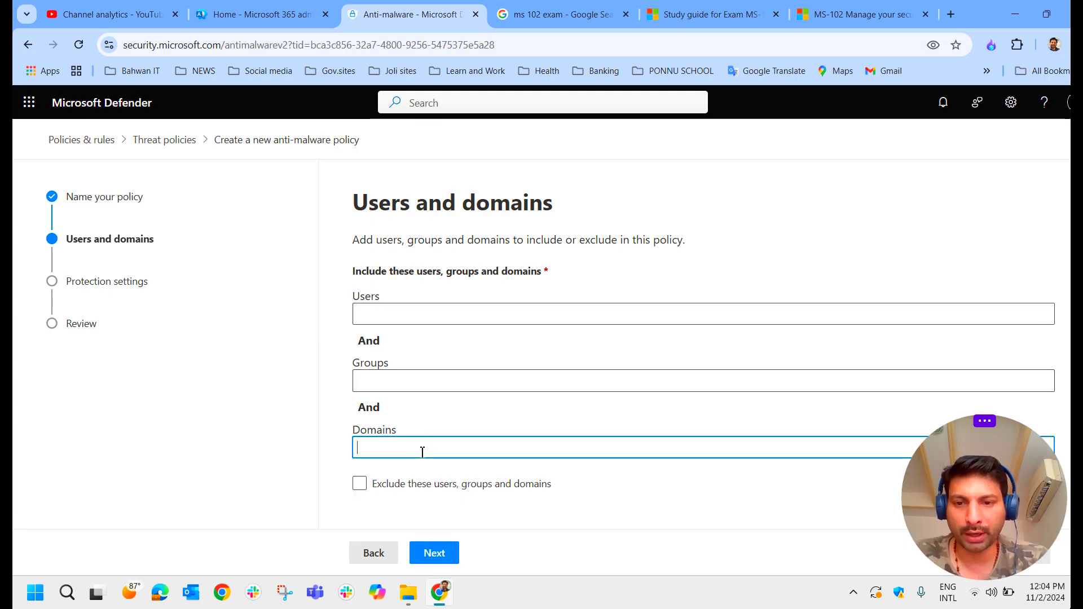
pyautogui.write('gadinvi')
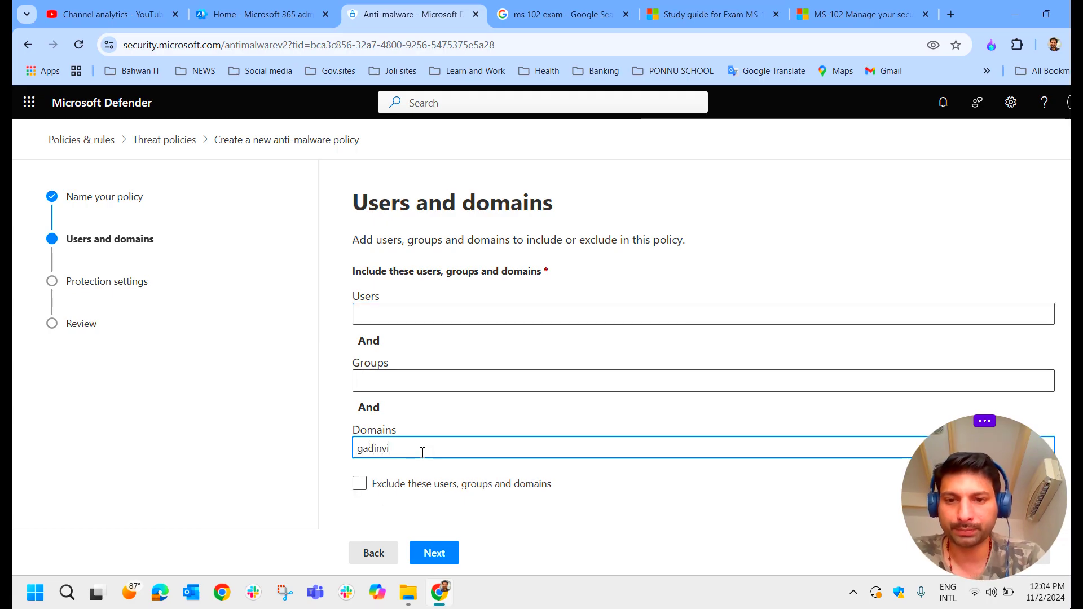
pyautogui.write('lla.co')
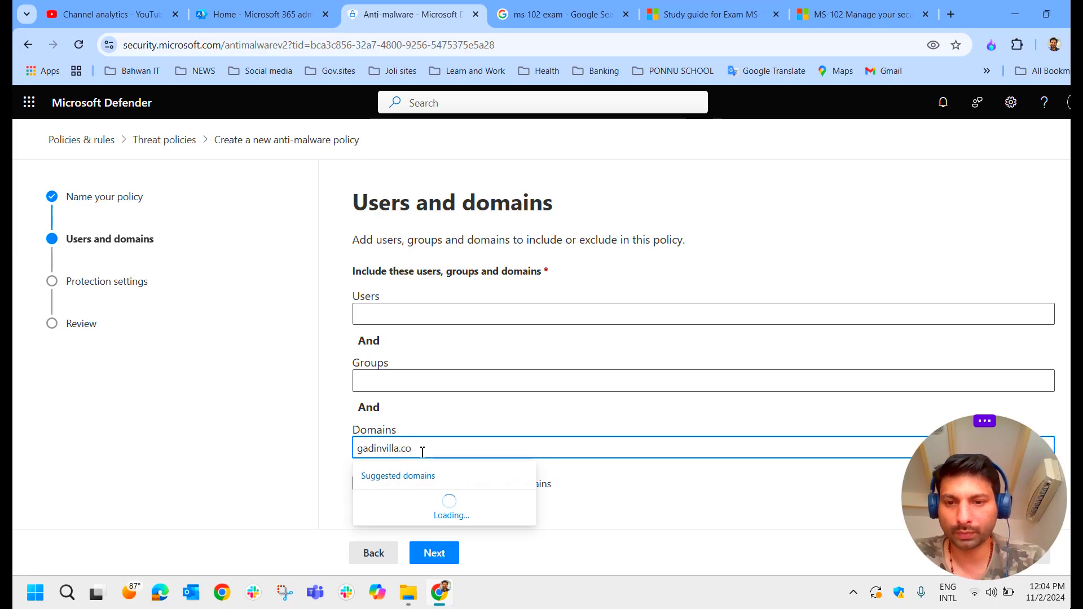
pyautogui.click(445, 508)
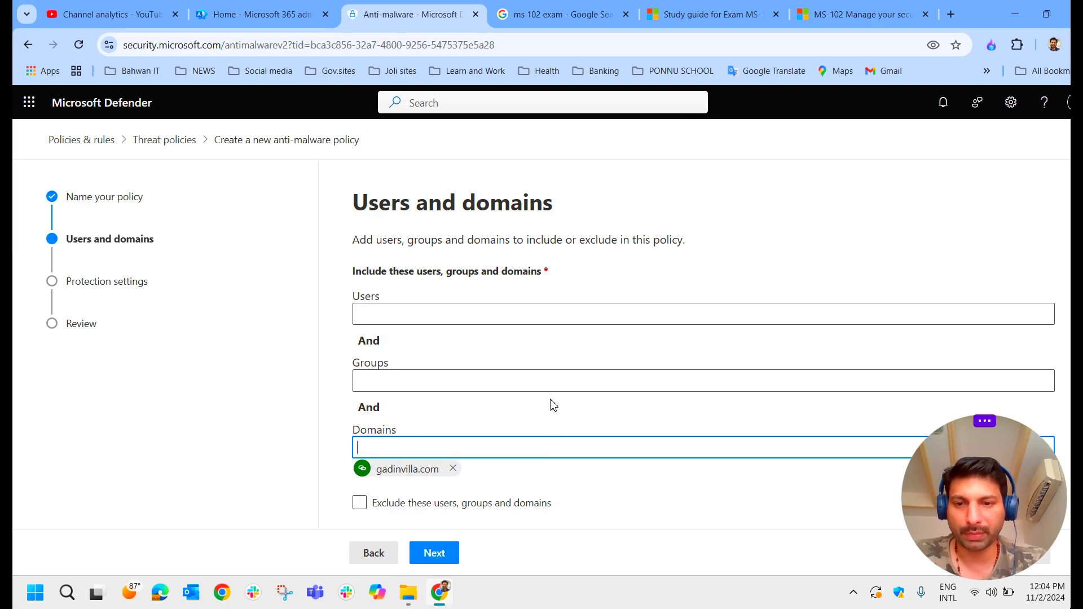
# Step: Continue to the protection settings and enable zero-hour auto purge for malware
pyautogui.click(446, 556)
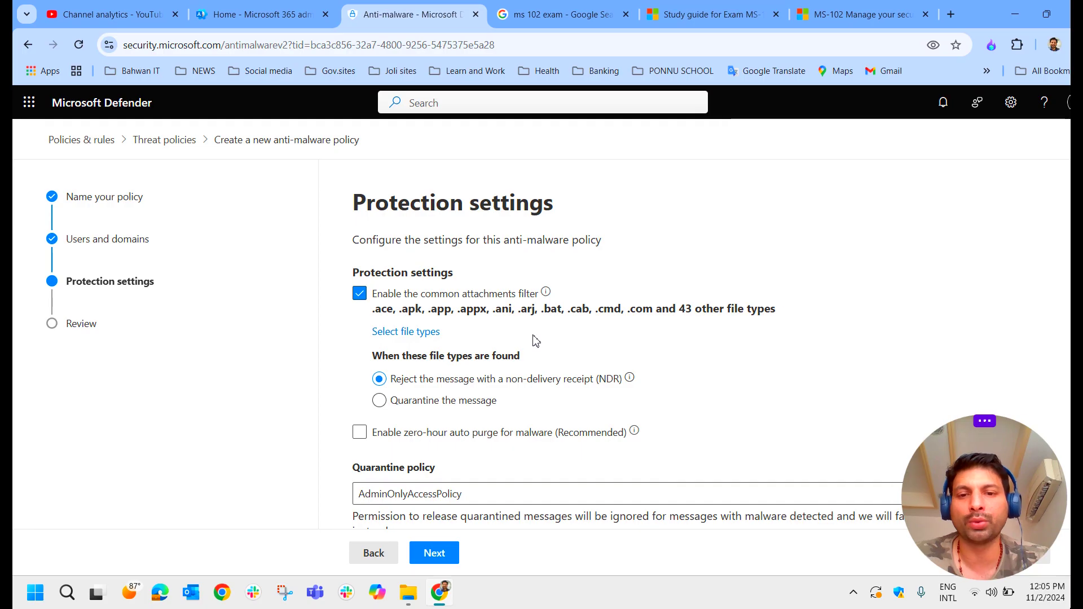
pyautogui.scroll(-2, 477, 382)
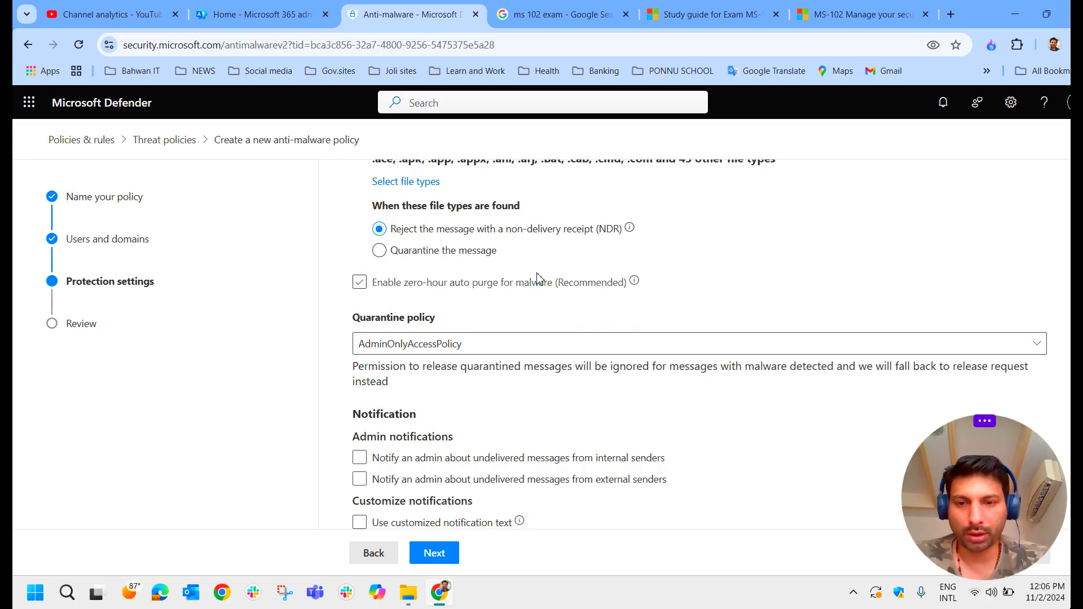
pyautogui.click(359, 282)
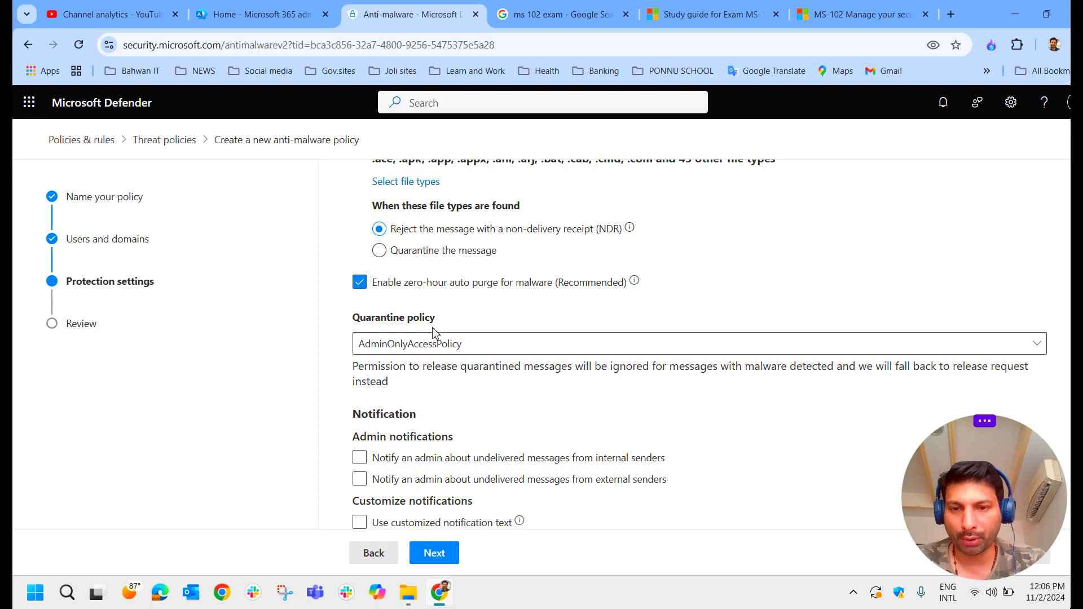
# Step: Try DefaultFullAccessPolicy and AdminOnlyAccessPolicy in turn as the quarantine policy
pyautogui.click(470, 356)
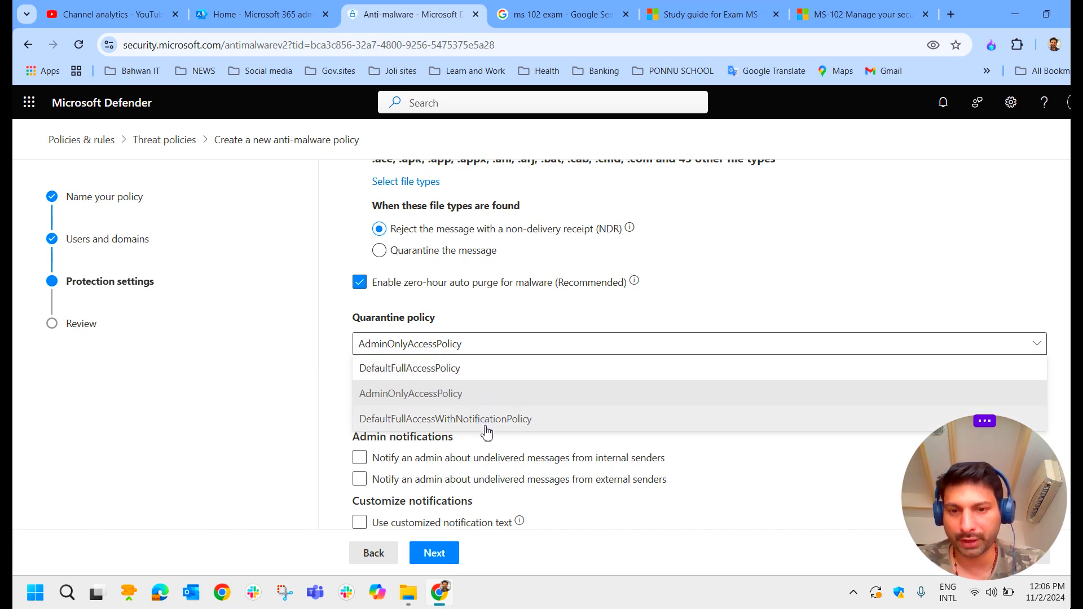
pyautogui.click(413, 370)
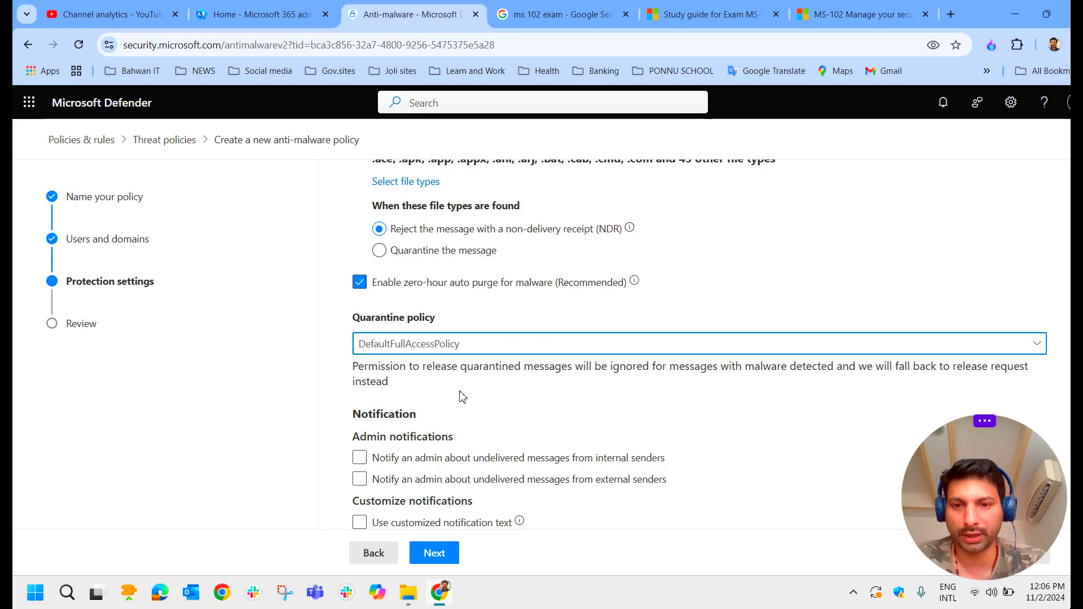
pyautogui.click(468, 351)
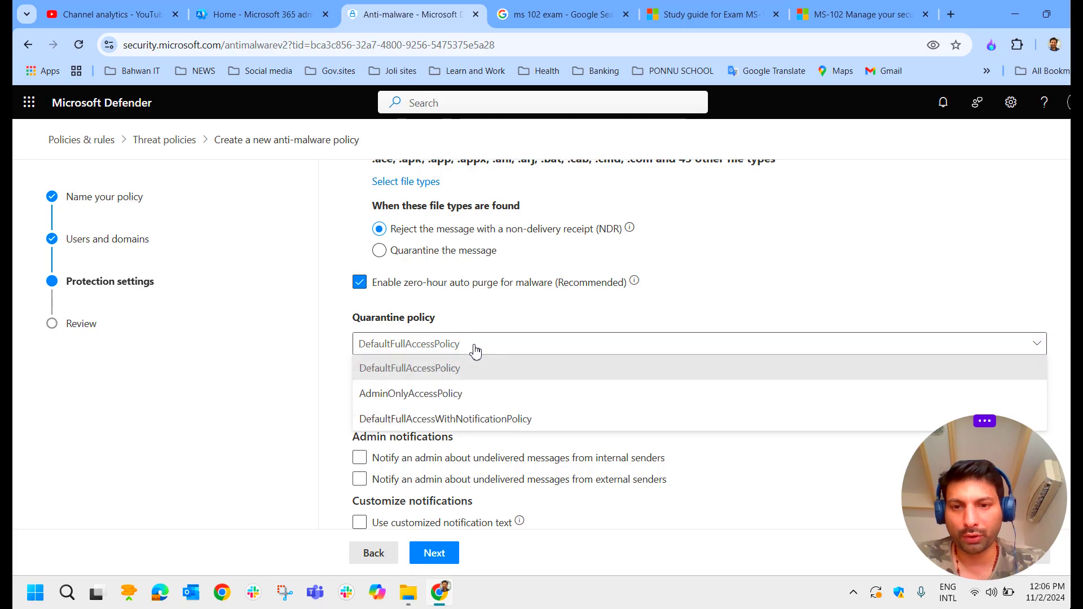
pyautogui.click(468, 394)
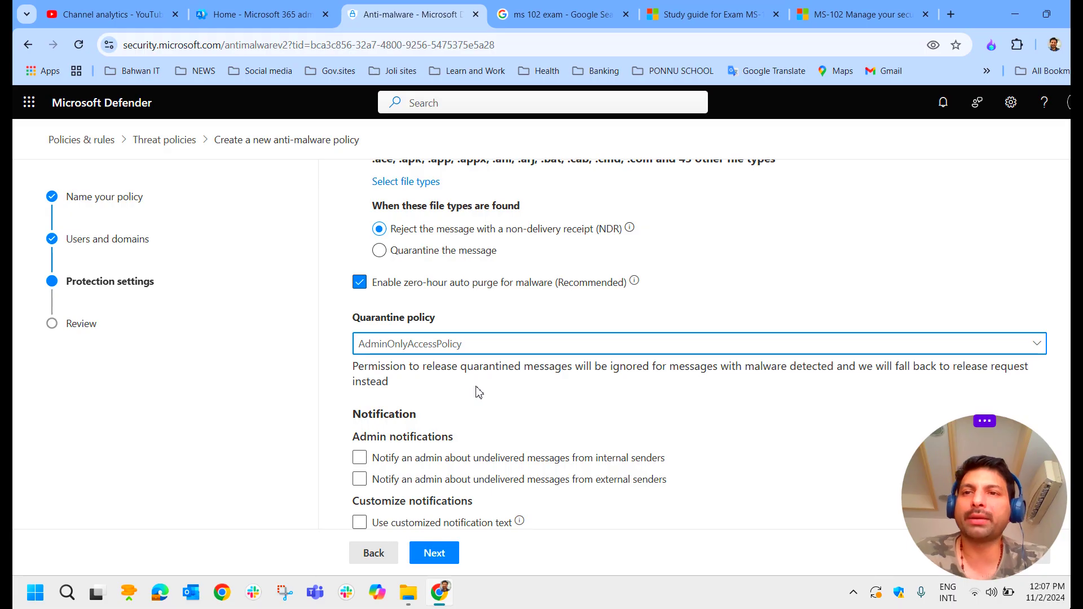
# Step: Set the quarantine policy to DefaultFullAccessWithNotificationPolicy and continue to the policy review
pyautogui.click(465, 355)
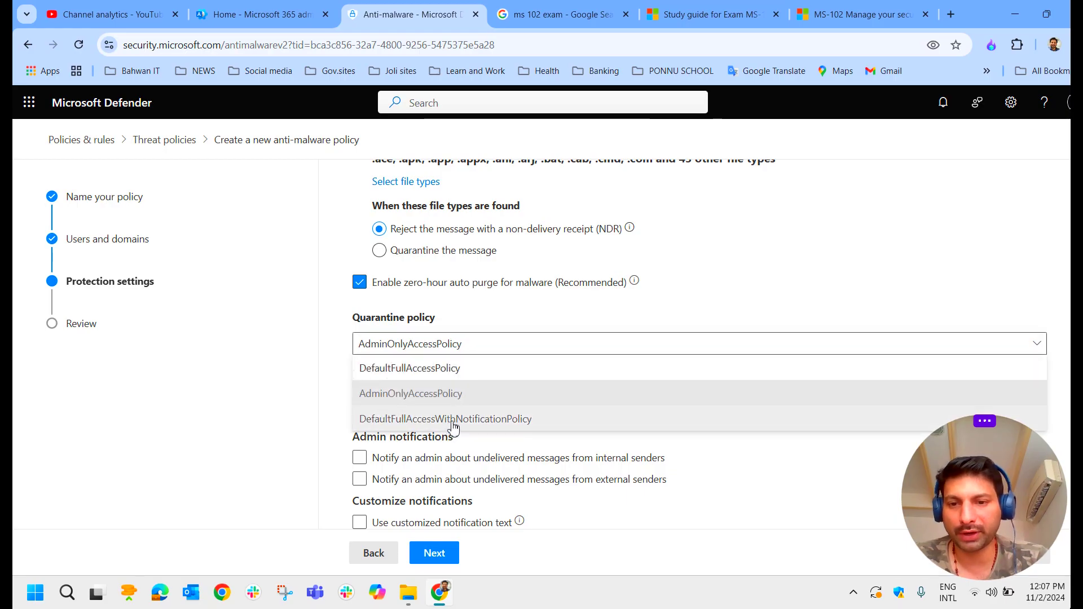
pyautogui.click(484, 428)
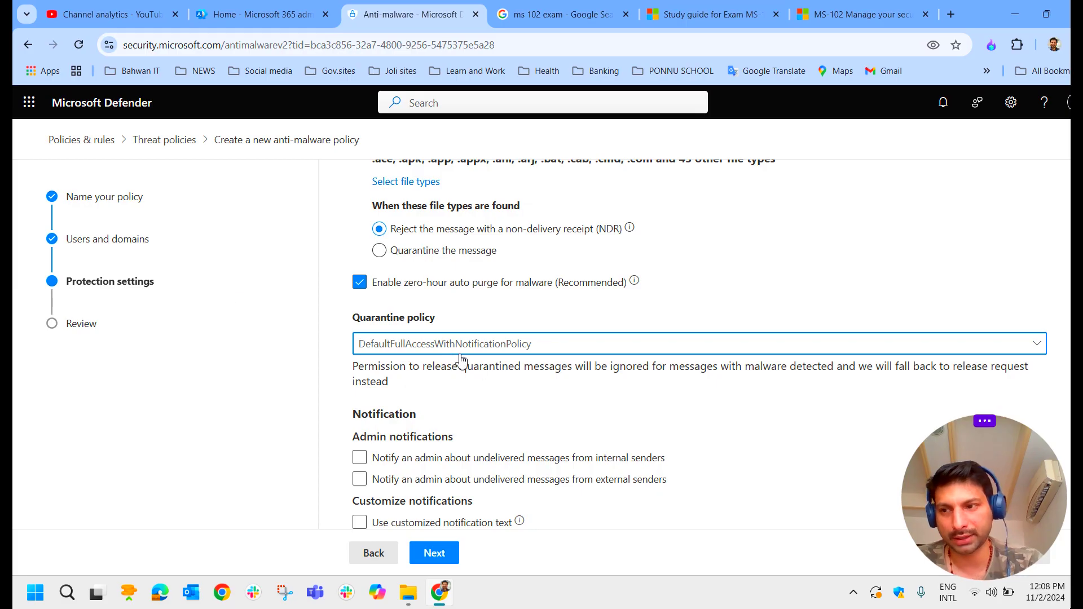
pyautogui.click(539, 346)
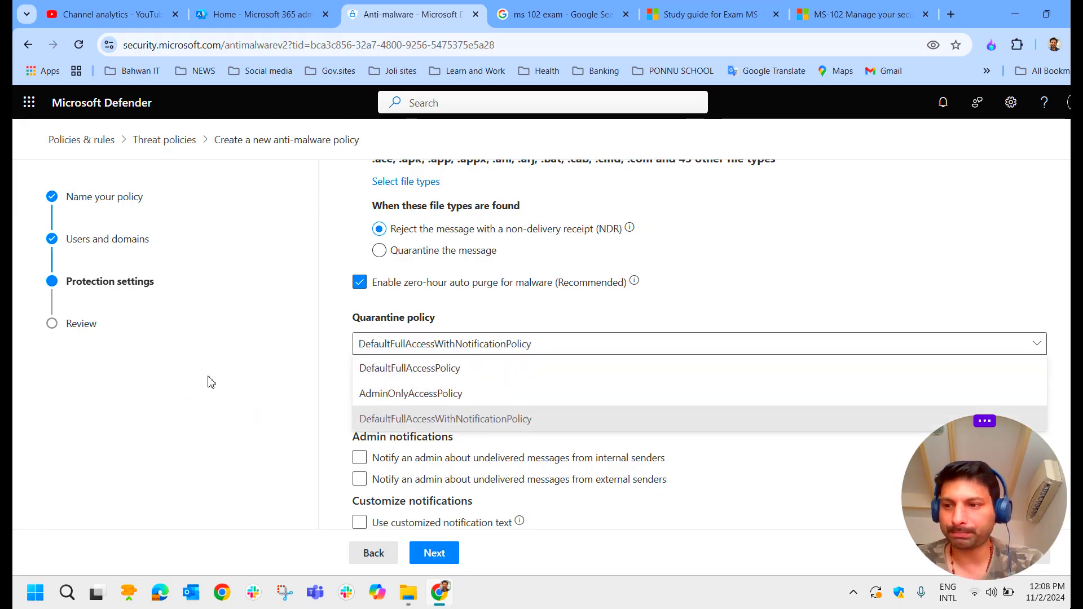
pyautogui.click(332, 480)
pyautogui.click(441, 553)
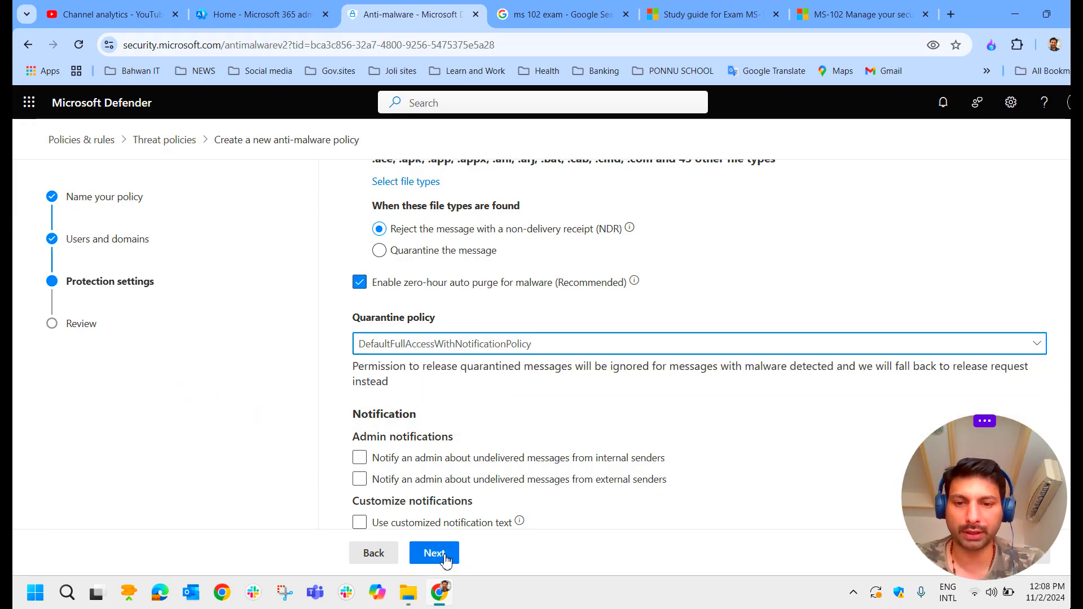
# Step: Review the new policy's settings through to the quarantine policy and return to Threat policies without submitting
pyautogui.scroll(-3, 456, 419)
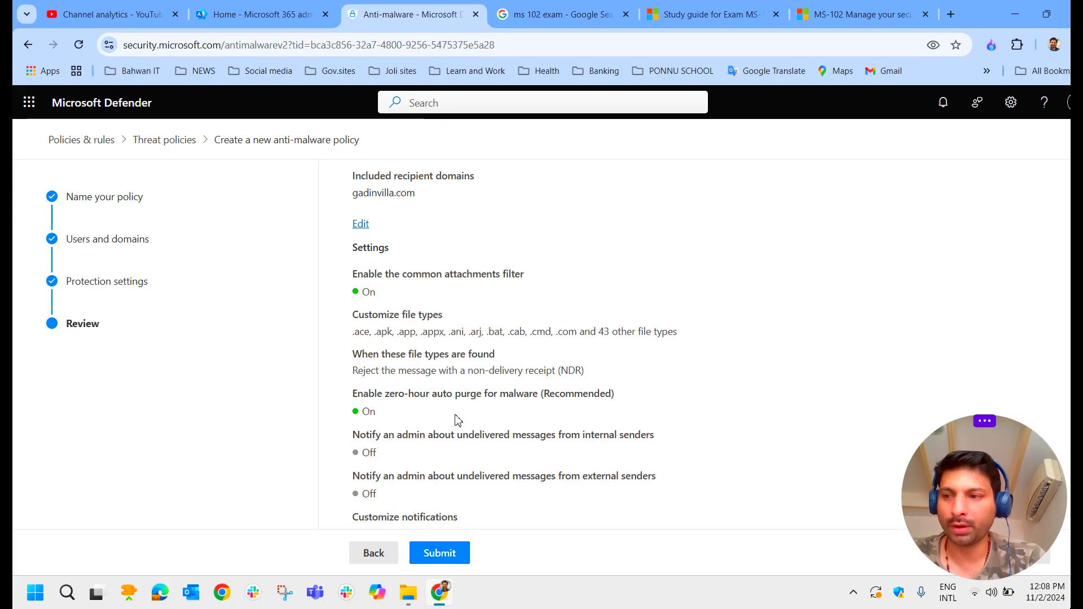
pyautogui.scroll(-1, 481, 422)
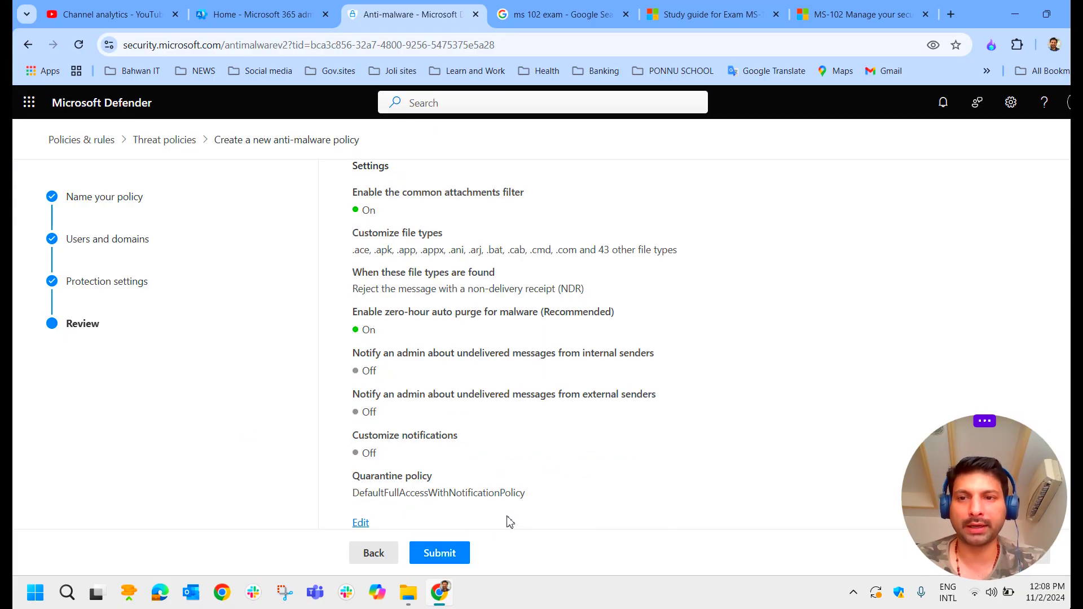
pyautogui.click(148, 144)
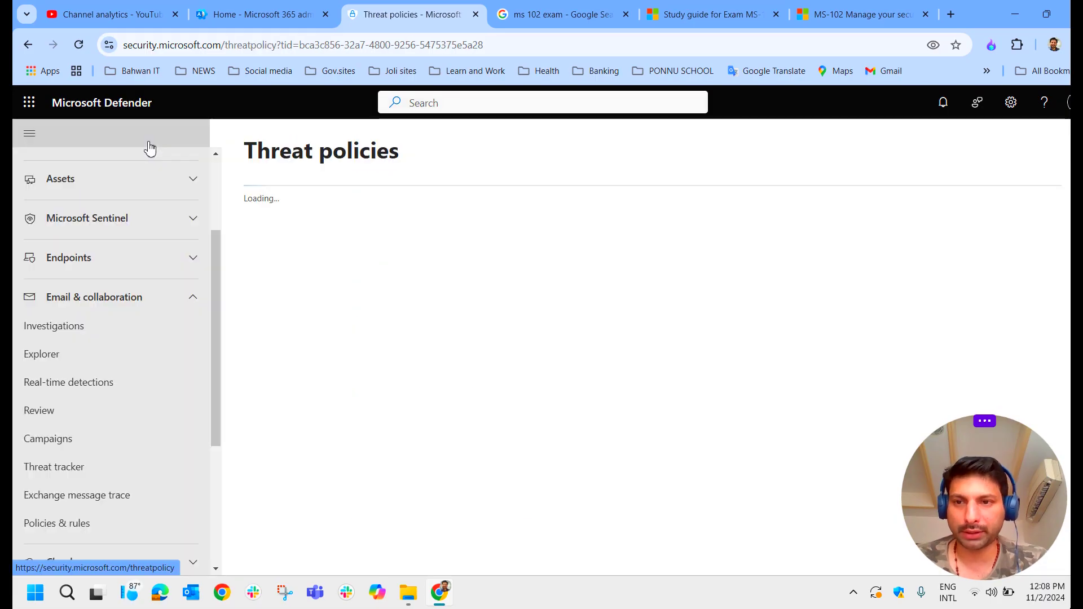